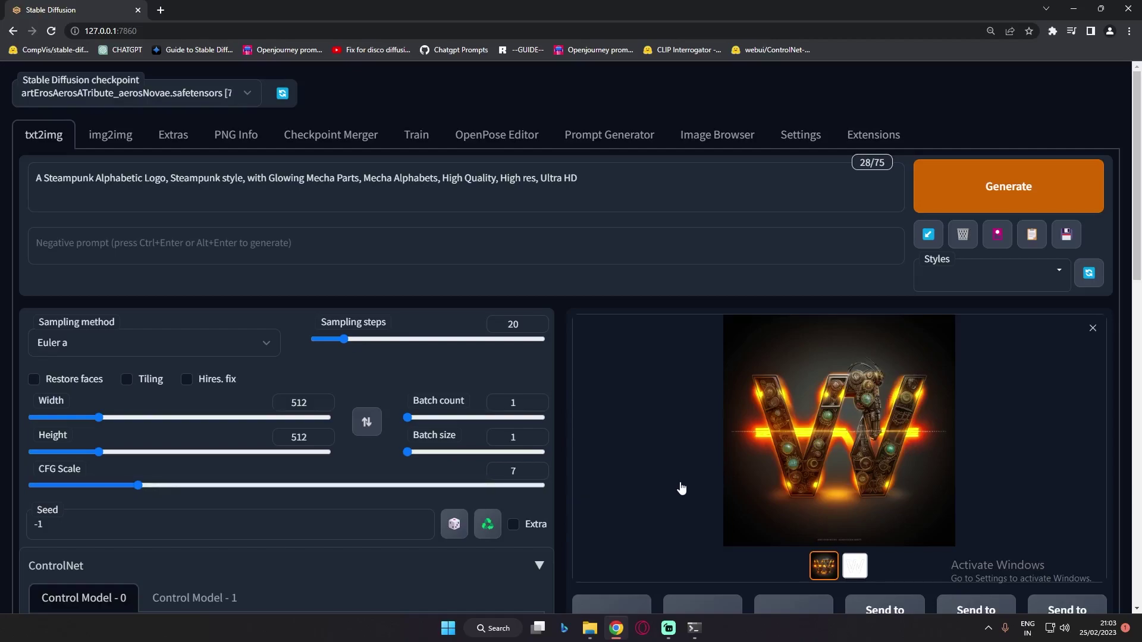
# - Review both ControlNet units' W guide settings and the txt2img and img2img tabs
pyautogui.scroll(-3, 247, 505)
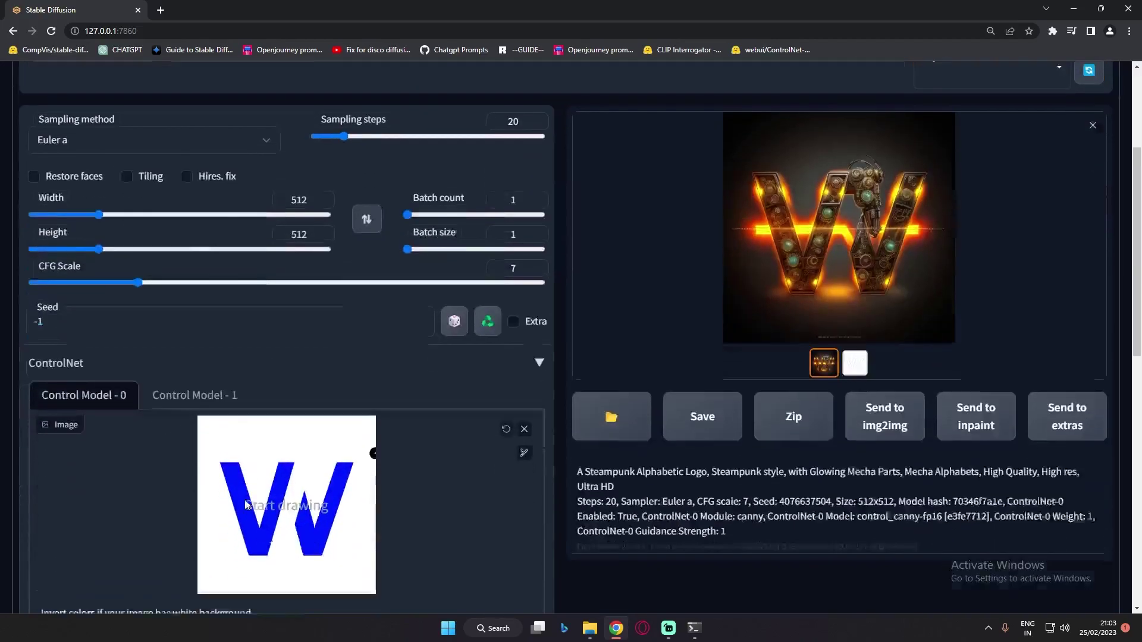
pyautogui.scroll(-2, 246, 504)
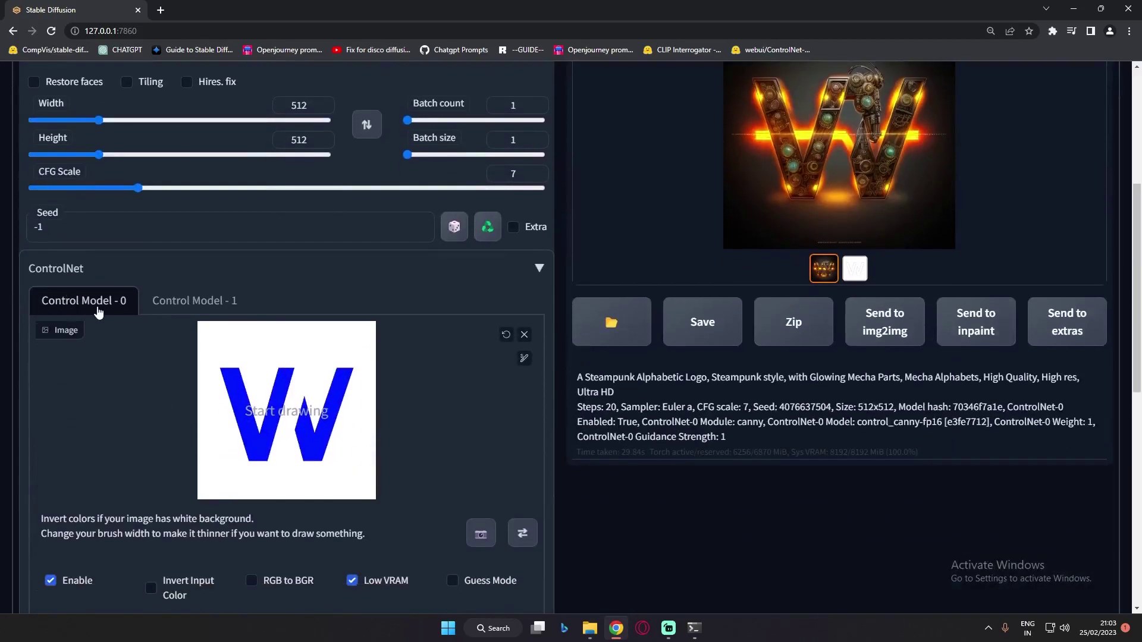
pyautogui.scroll(-4, 76, 428)
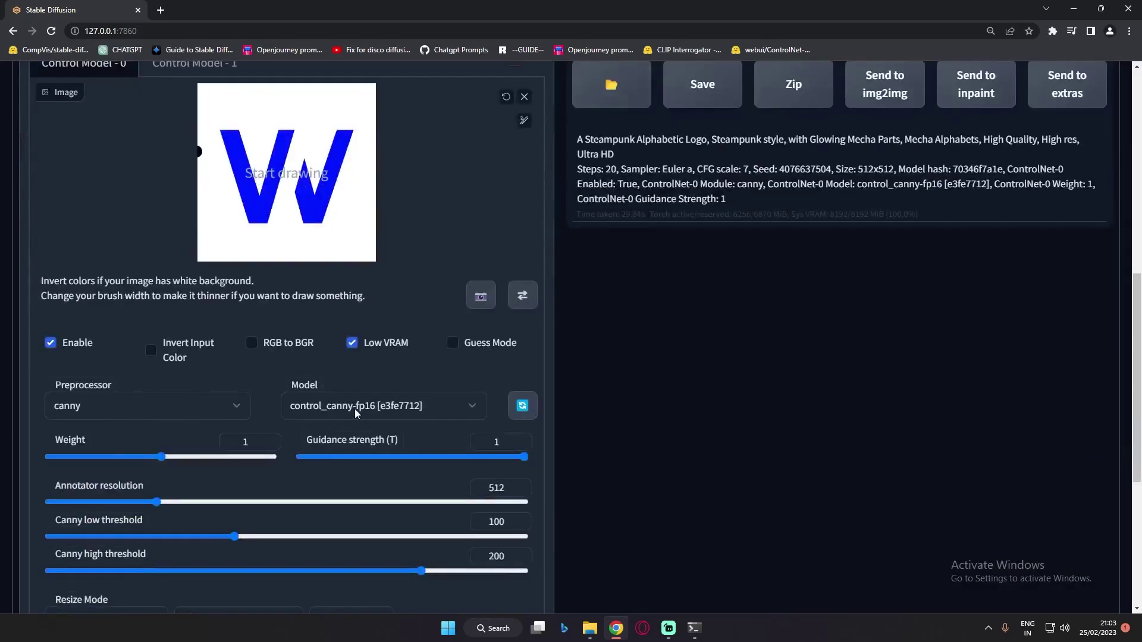
pyautogui.scroll(5, 337, 417)
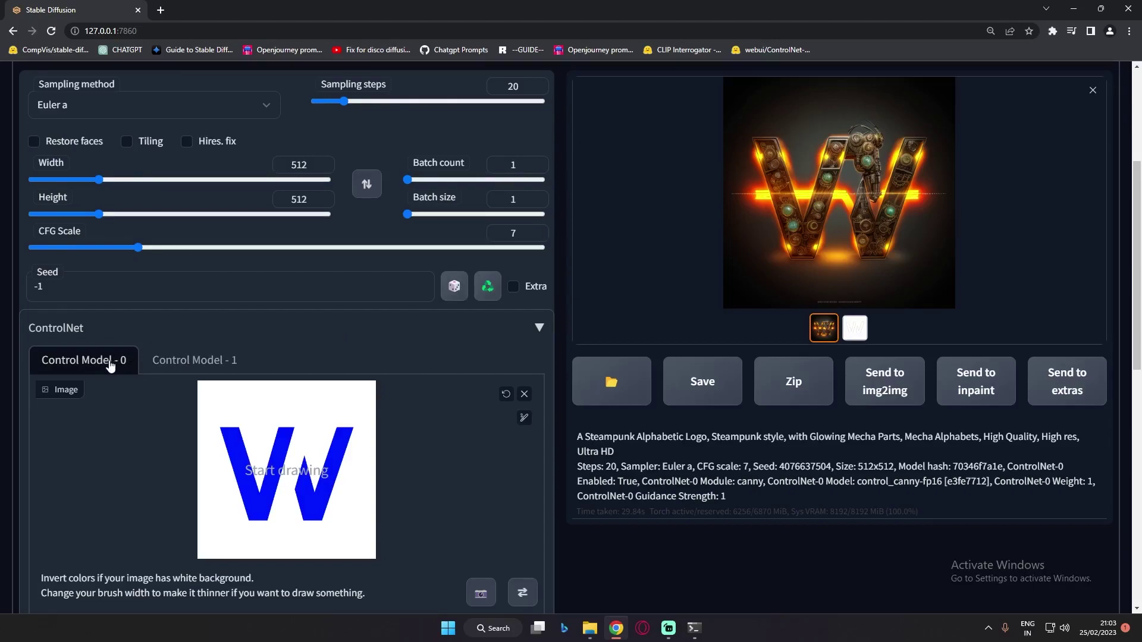
pyautogui.click(190, 363)
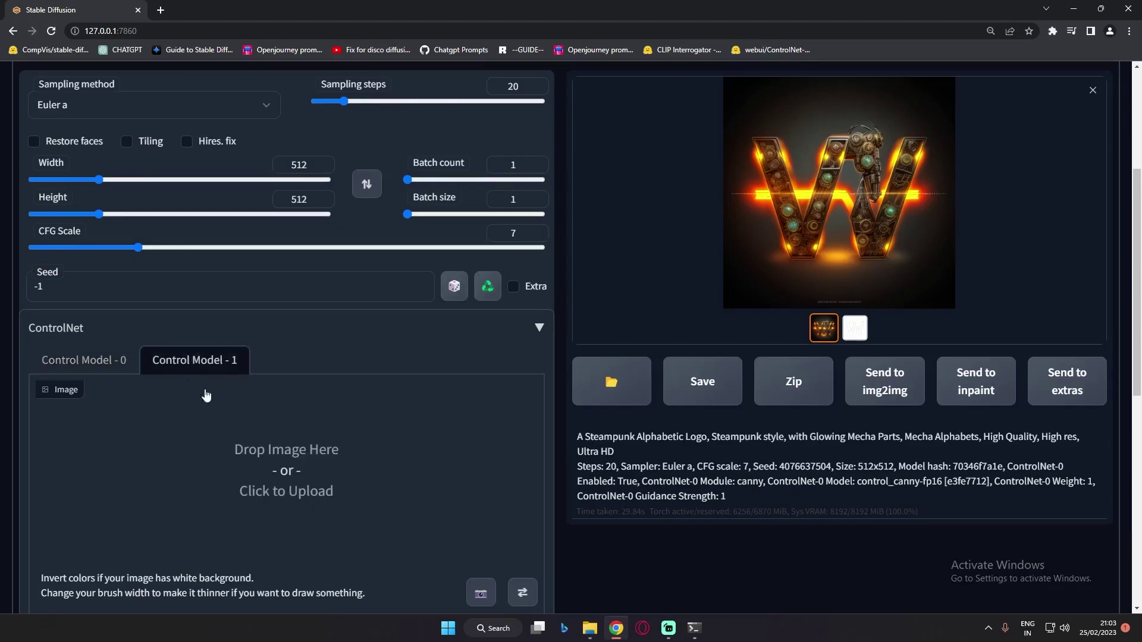
pyautogui.click(89, 361)
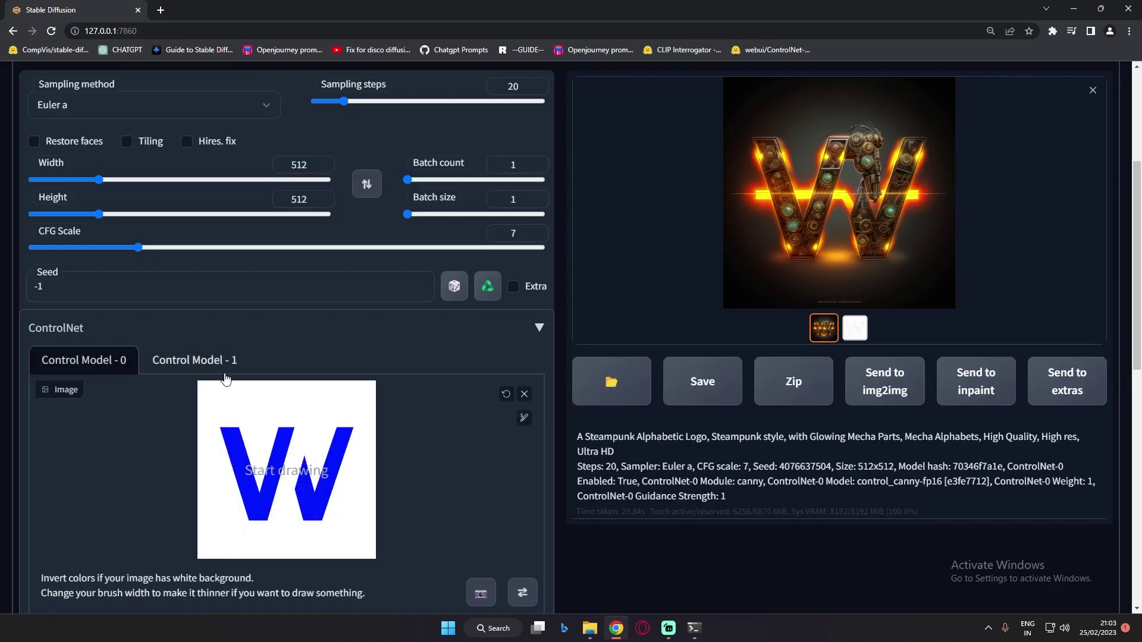
pyautogui.scroll(5, 225, 379)
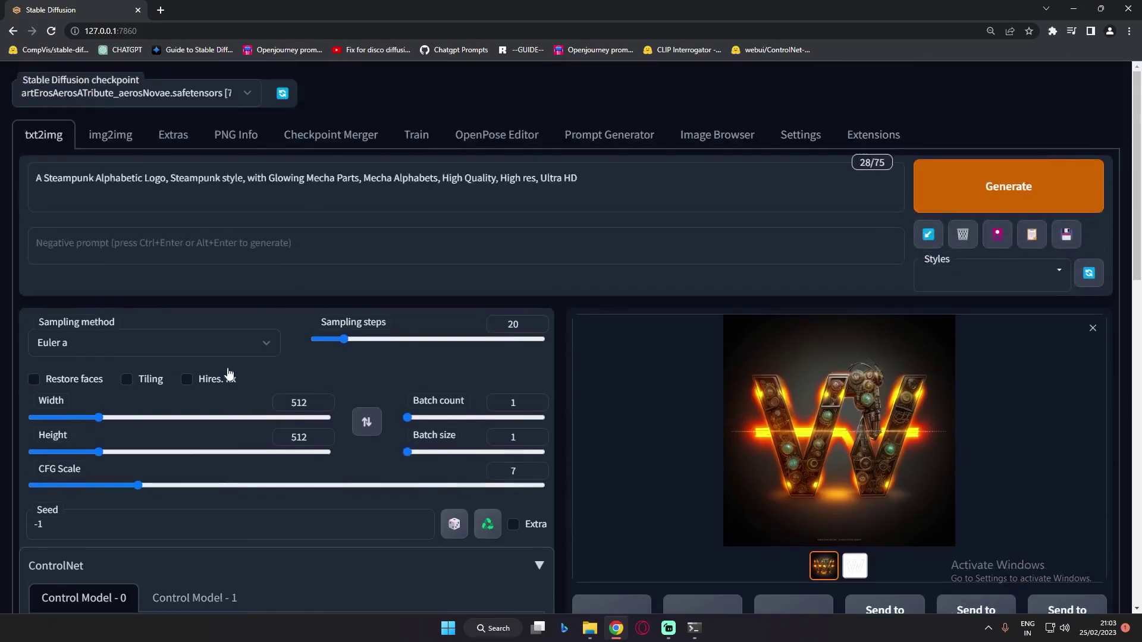
pyautogui.click(110, 135)
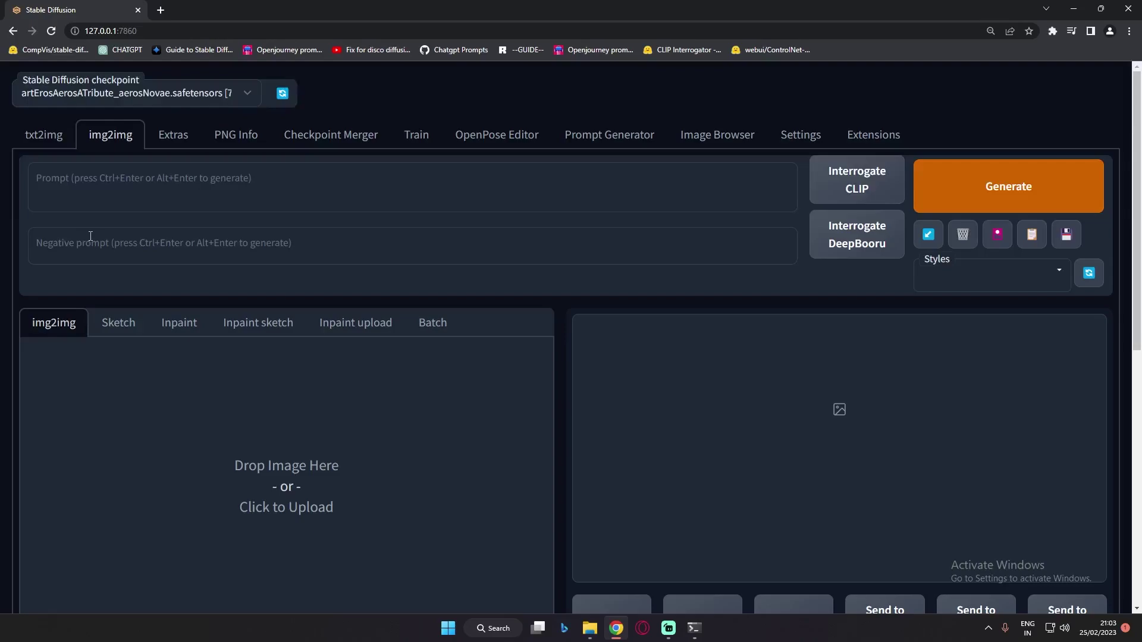
pyautogui.click(43, 134)
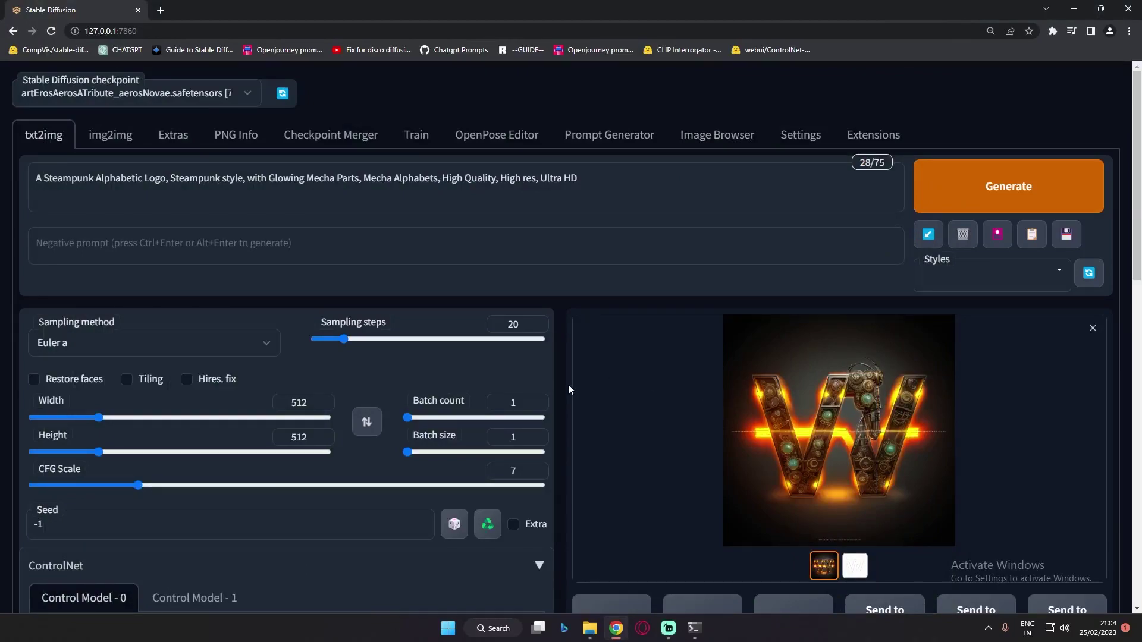
pyautogui.scroll(-4, 520, 426)
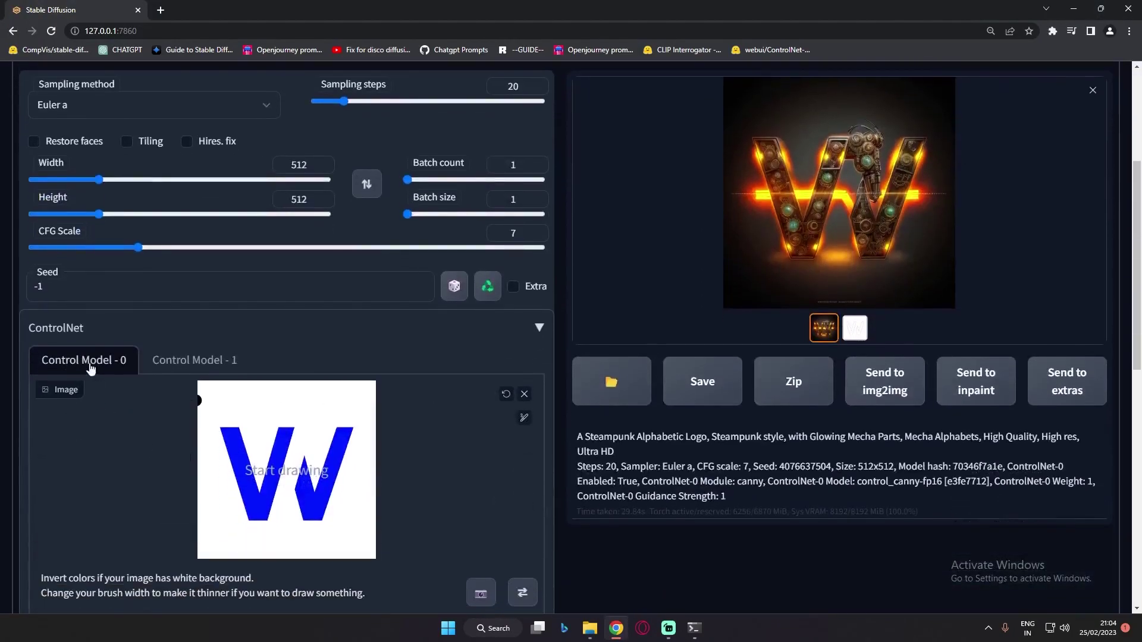
pyautogui.scroll(4, 123, 222)
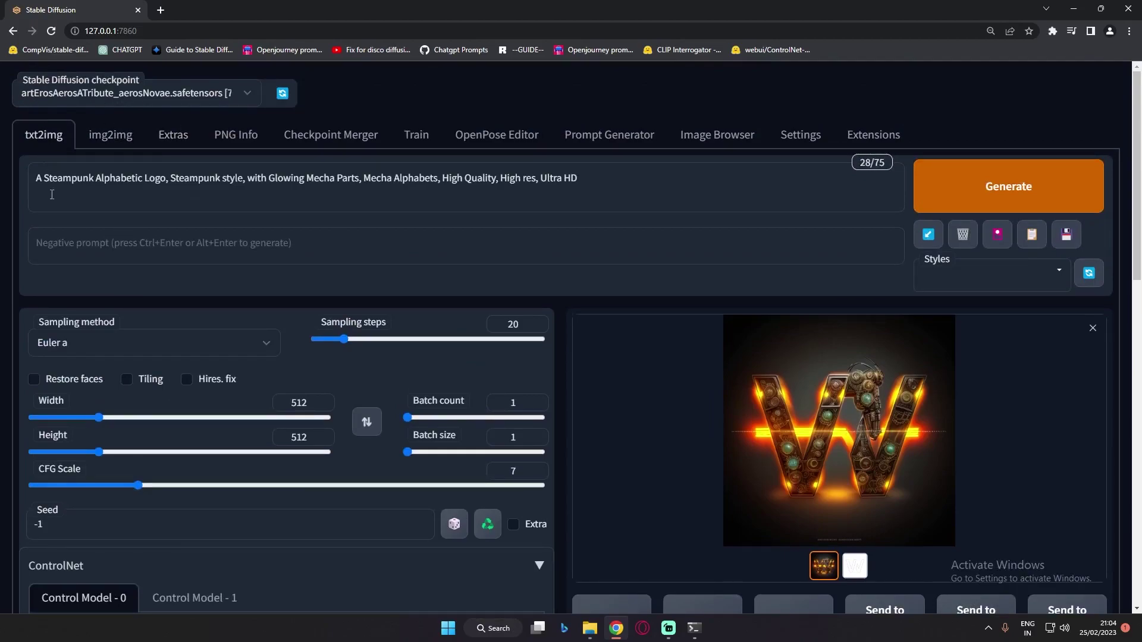
# - Select the full steampunk logo prompt text, then deselect it
pyautogui.moveTo(36, 183); pyautogui.dragTo(600, 191)
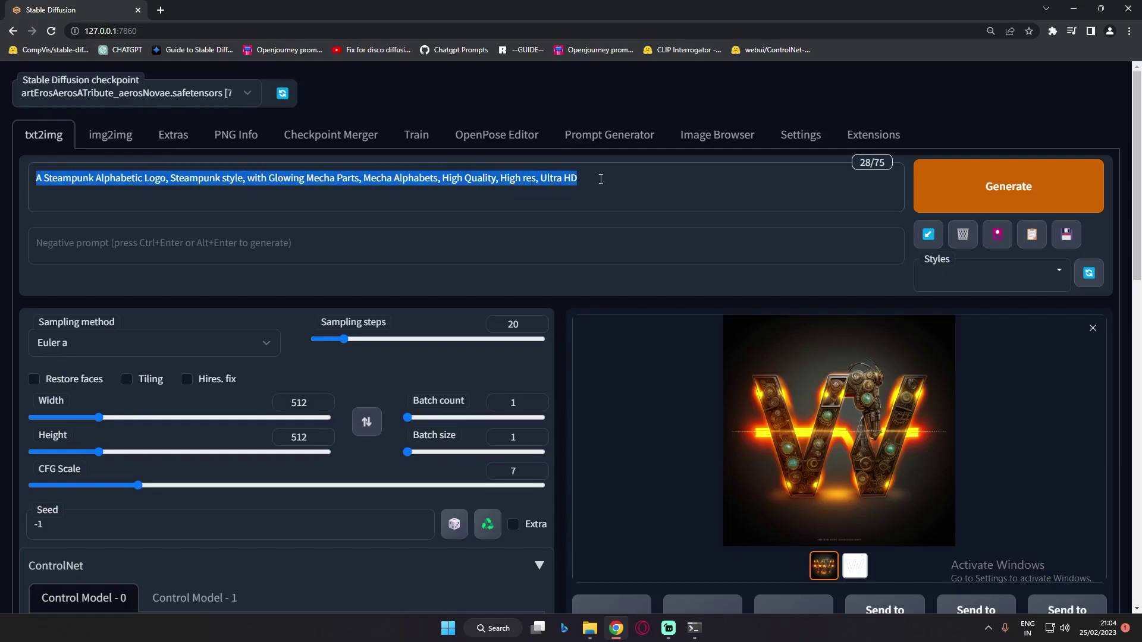
pyautogui.press('Right')
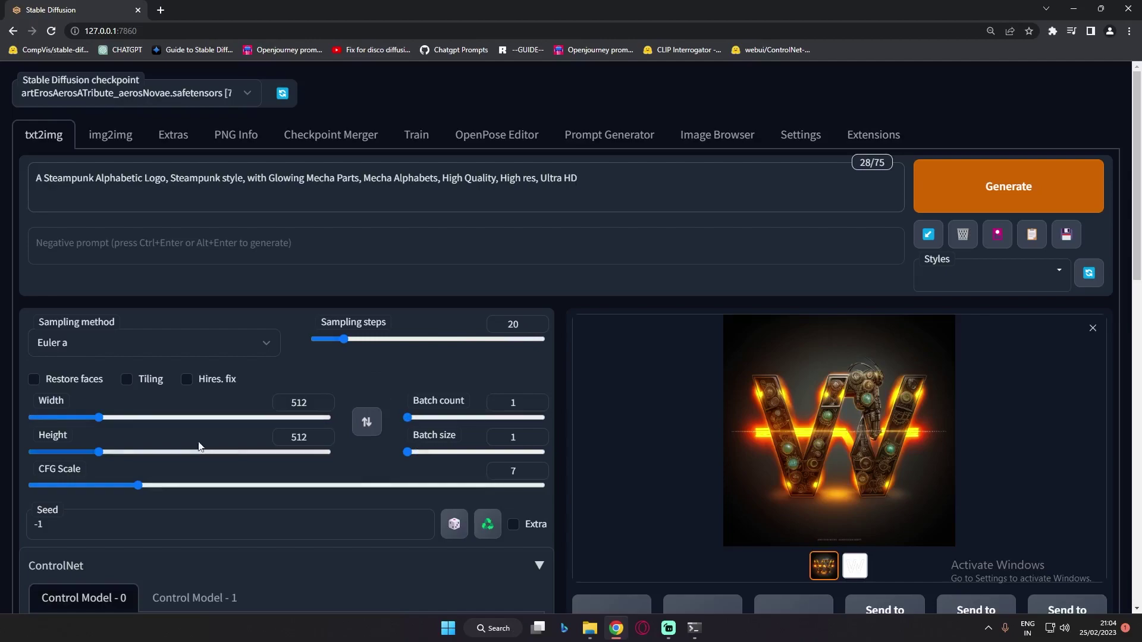
pyautogui.scroll(-6, 266, 494)
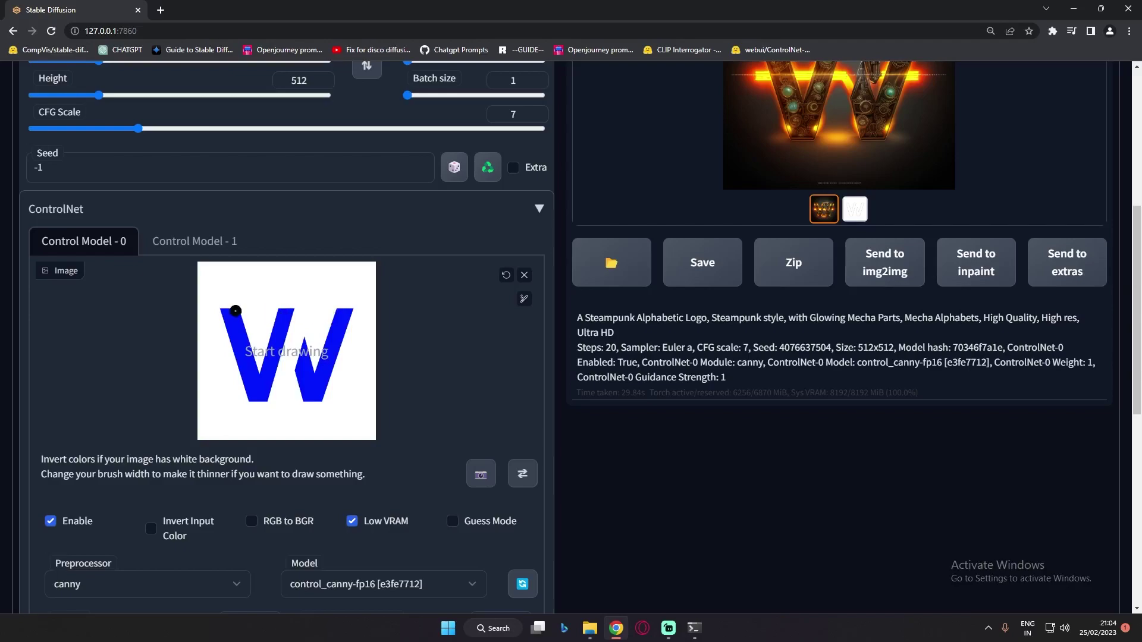
pyautogui.scroll(-2, 308, 363)
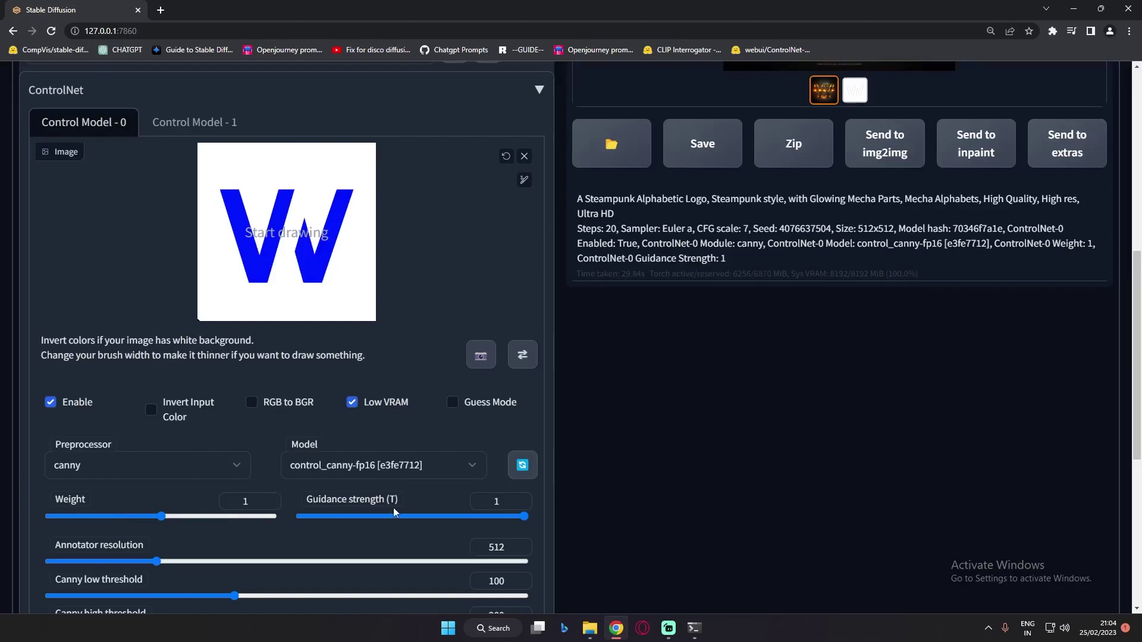
pyautogui.scroll(-2, 353, 532)
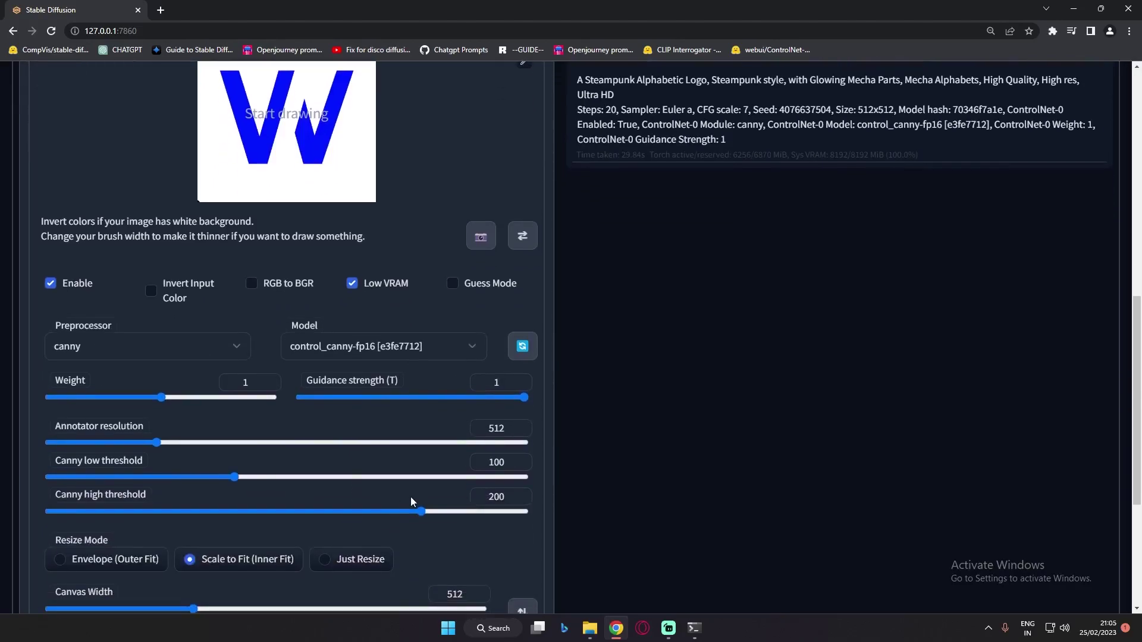
pyautogui.scroll(10, 410, 496)
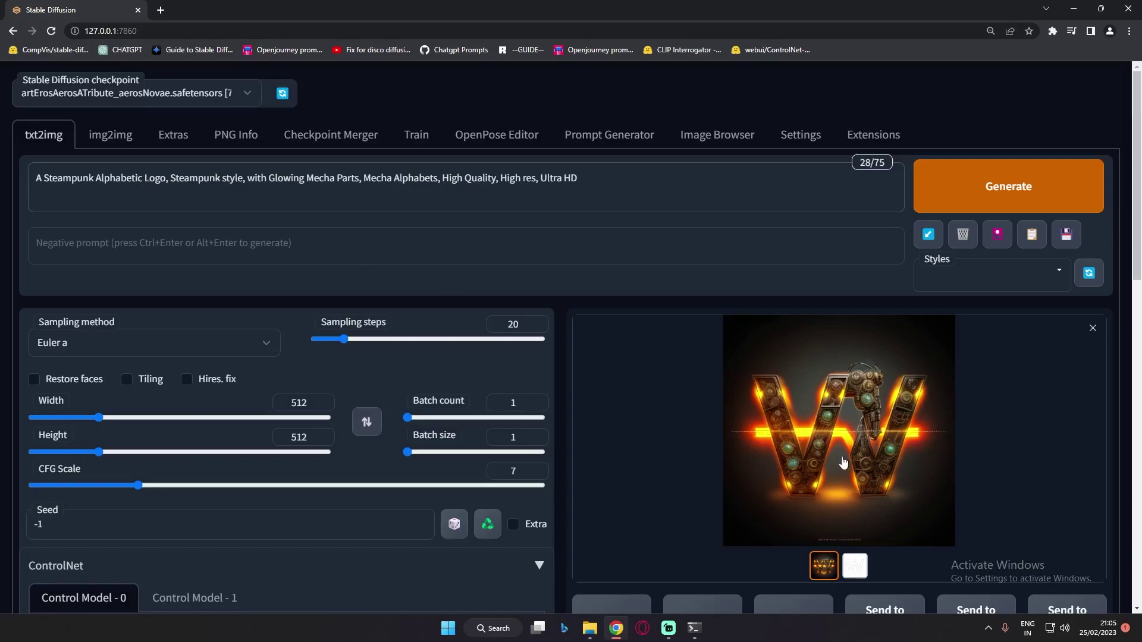
# - Inspect the glowing W result full size, then preview the newly generated W
pyautogui.click(804, 404)
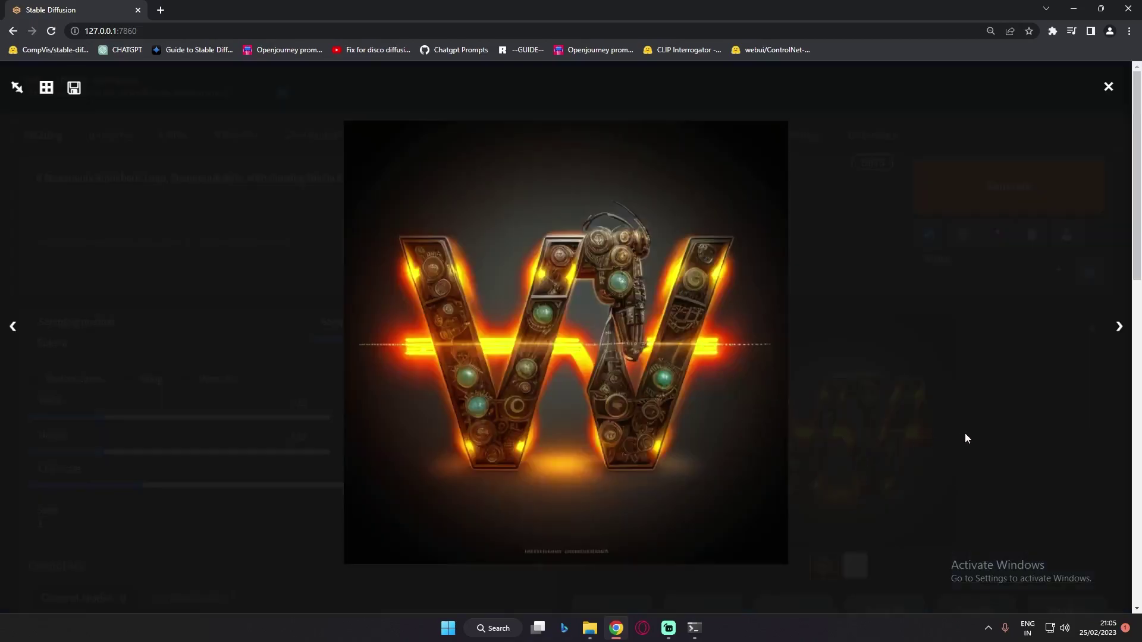
pyautogui.click(965, 434)
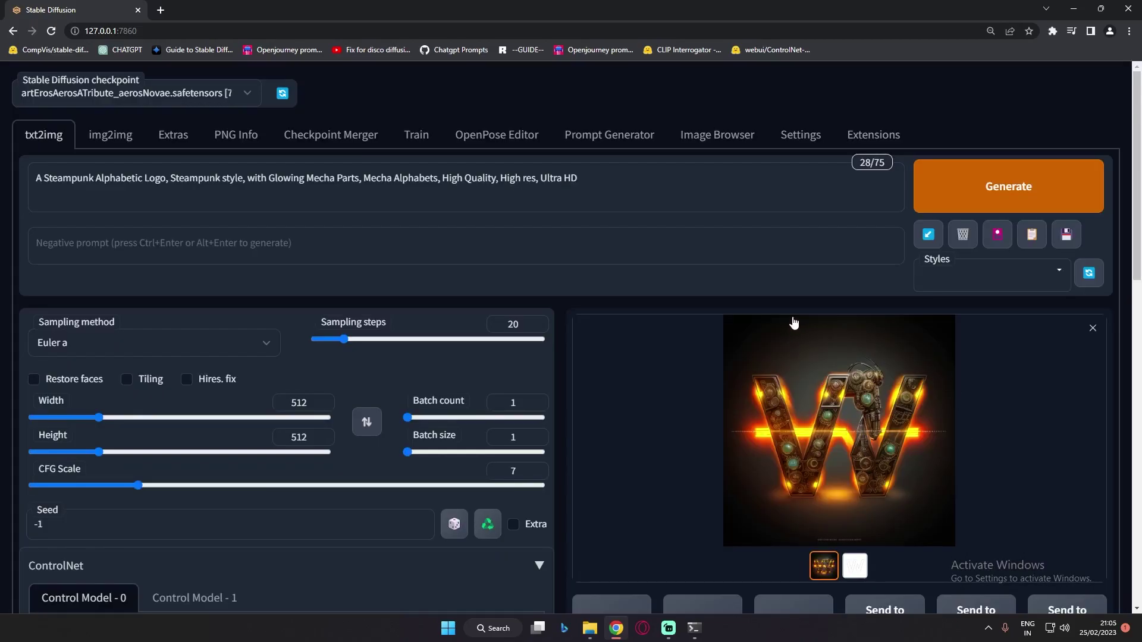
pyautogui.scroll(-5, 127, 524)
pyautogui.scroll(-4, 127, 523)
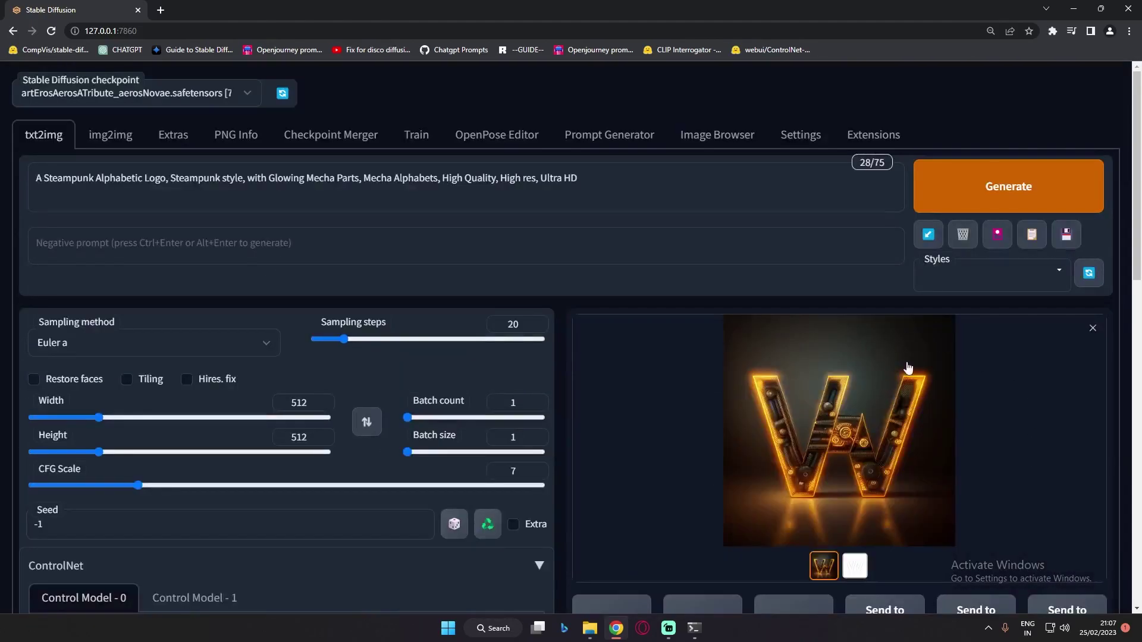
pyautogui.click(890, 387)
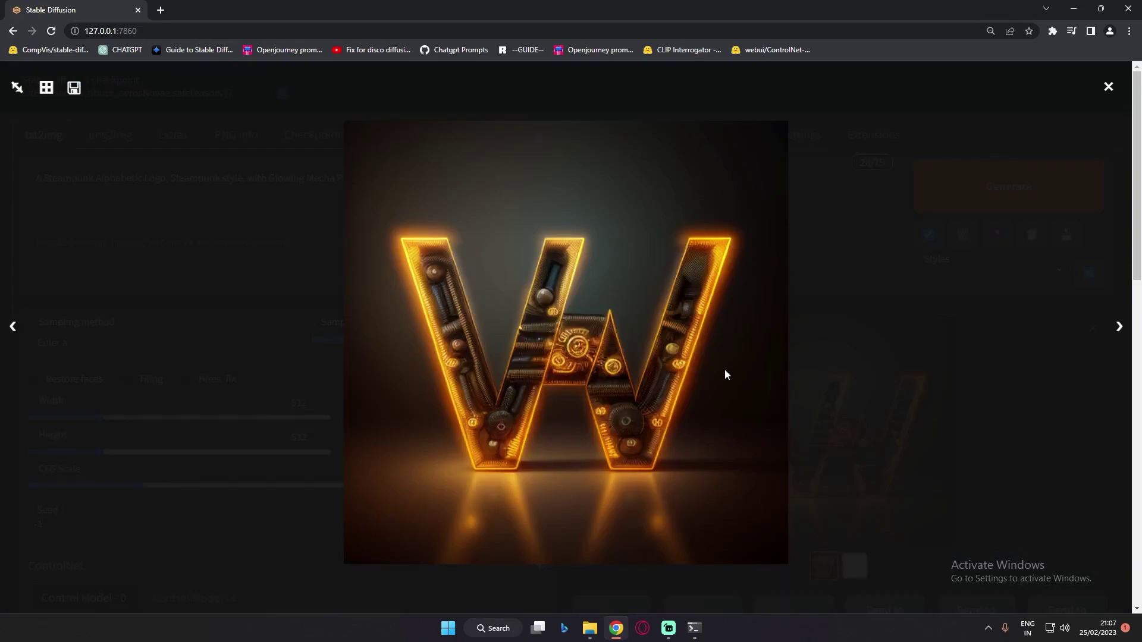
pyautogui.click(593, 319)
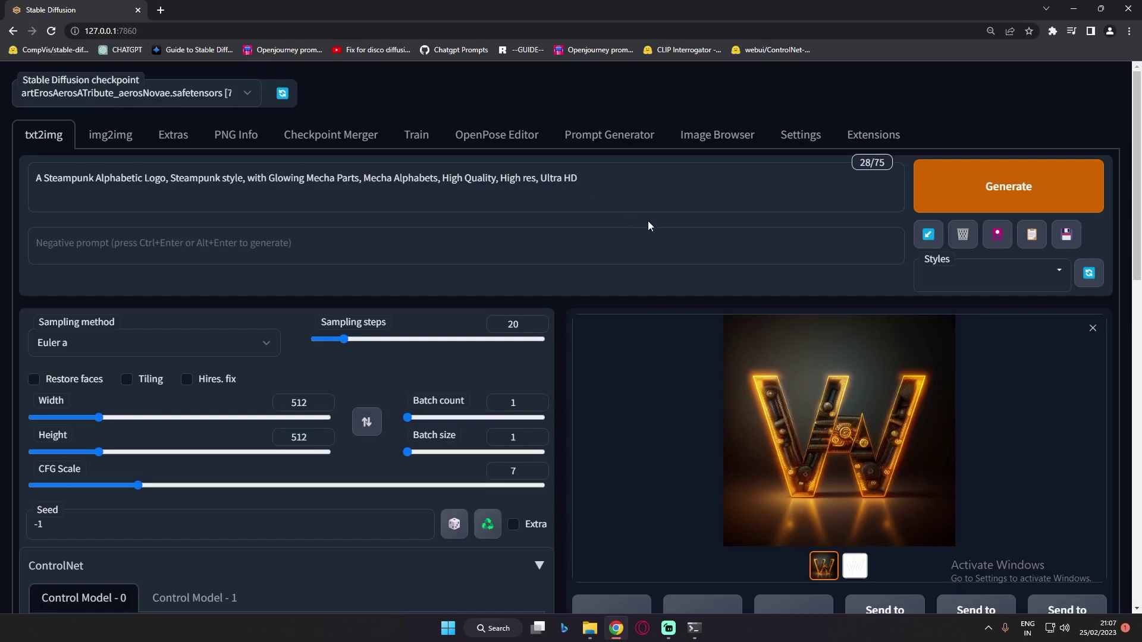
pyautogui.scroll(-5, 402, 331)
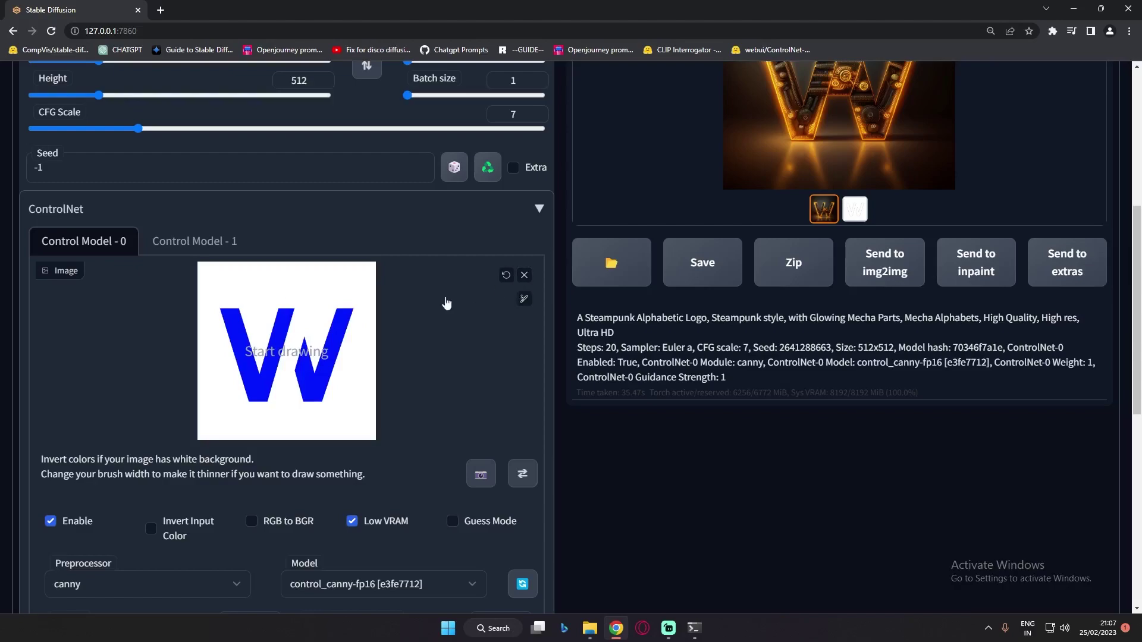
pyautogui.click(524, 276)
pyautogui.click(323, 347)
pyautogui.click(403, 161)
pyautogui.click(1019, 535)
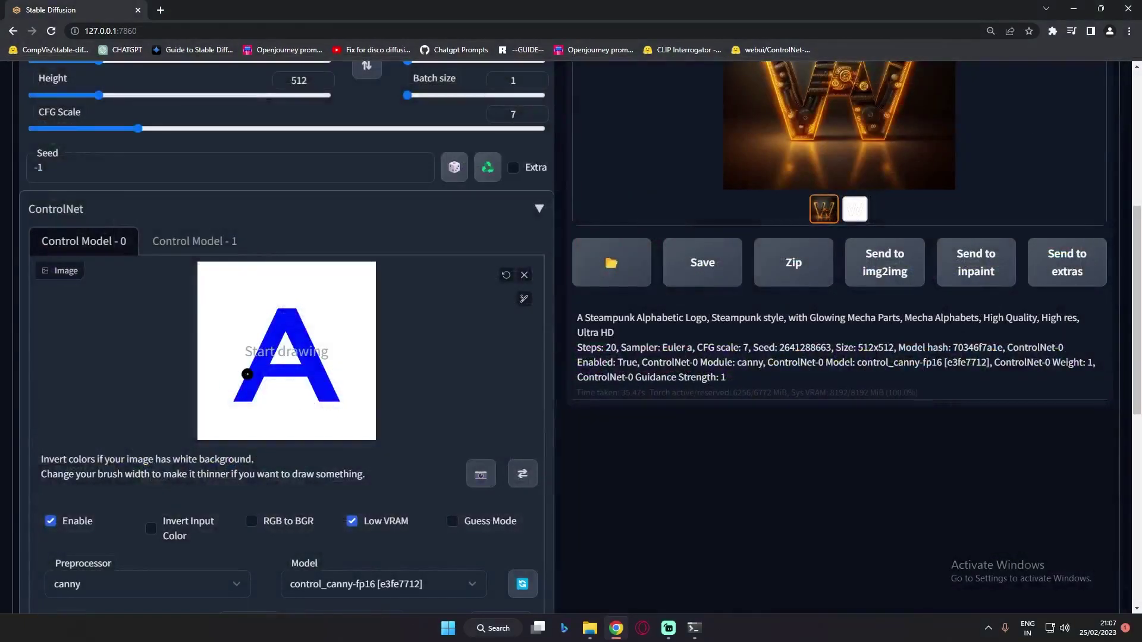
pyautogui.scroll(3, 426, 360)
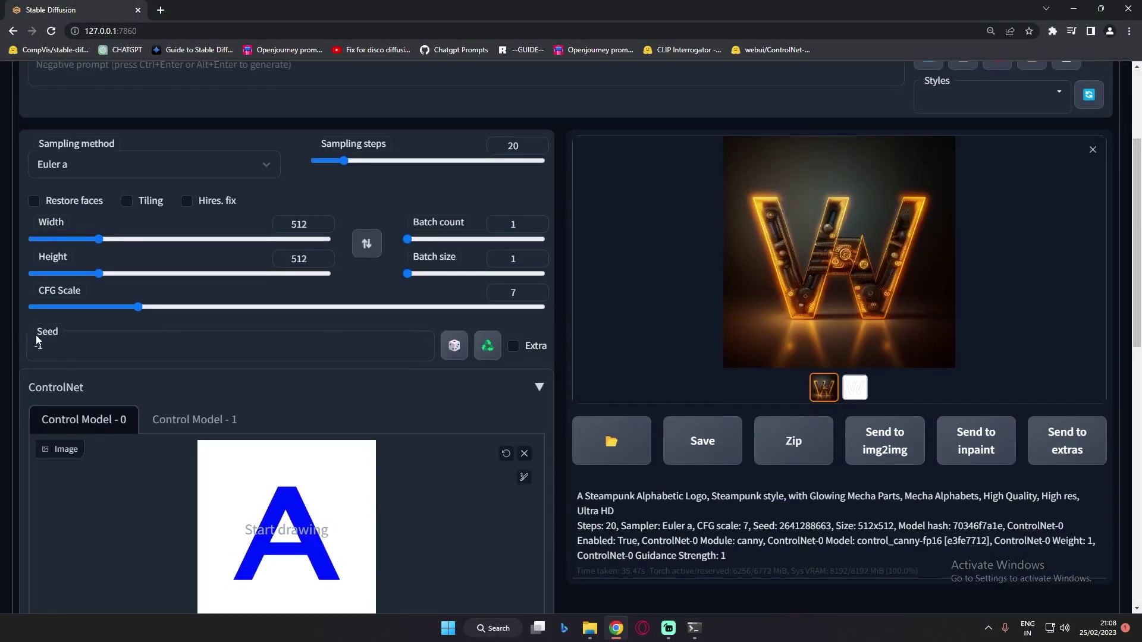
pyautogui.click(487, 346)
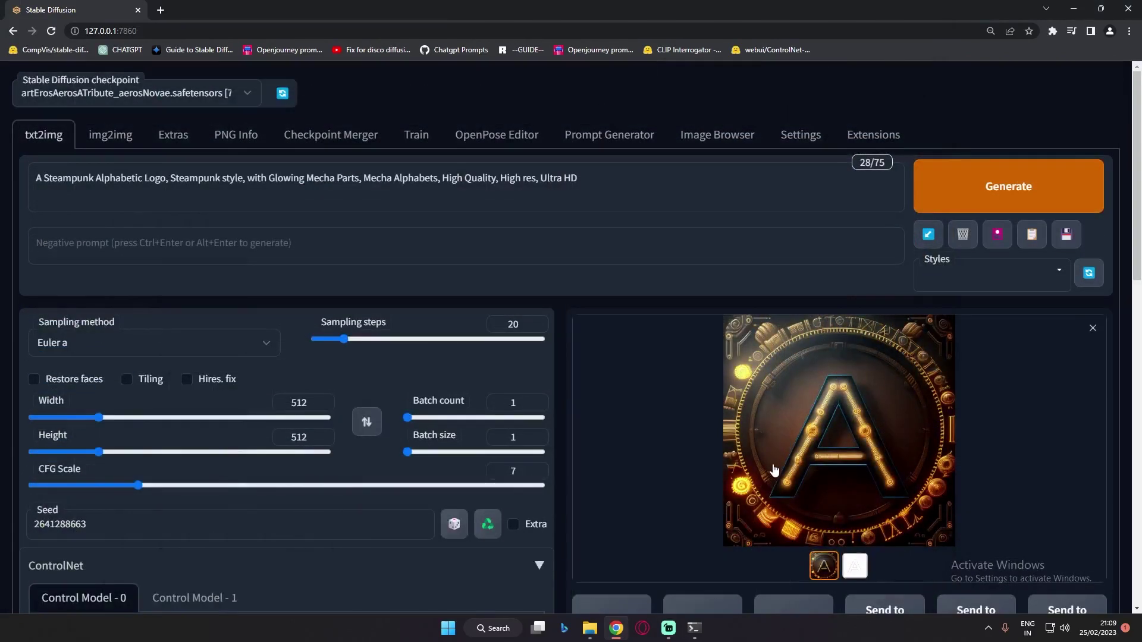
# - Inspect the circular A logo, set the seed to -1, and preview the new triangular A
pyautogui.click(868, 456)
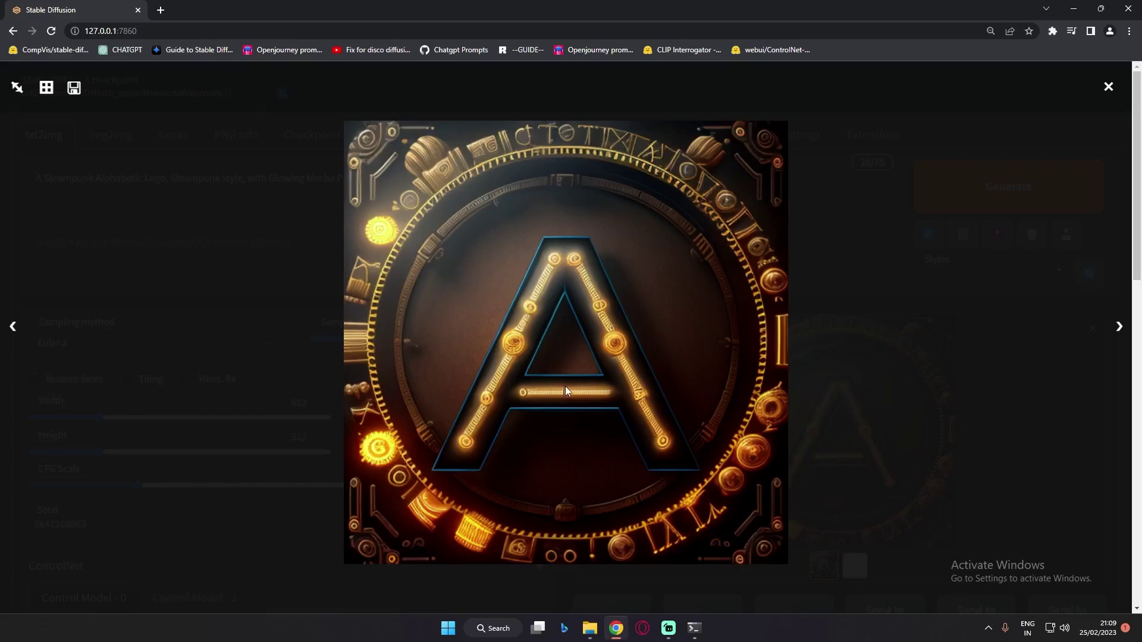
pyautogui.click(1069, 450)
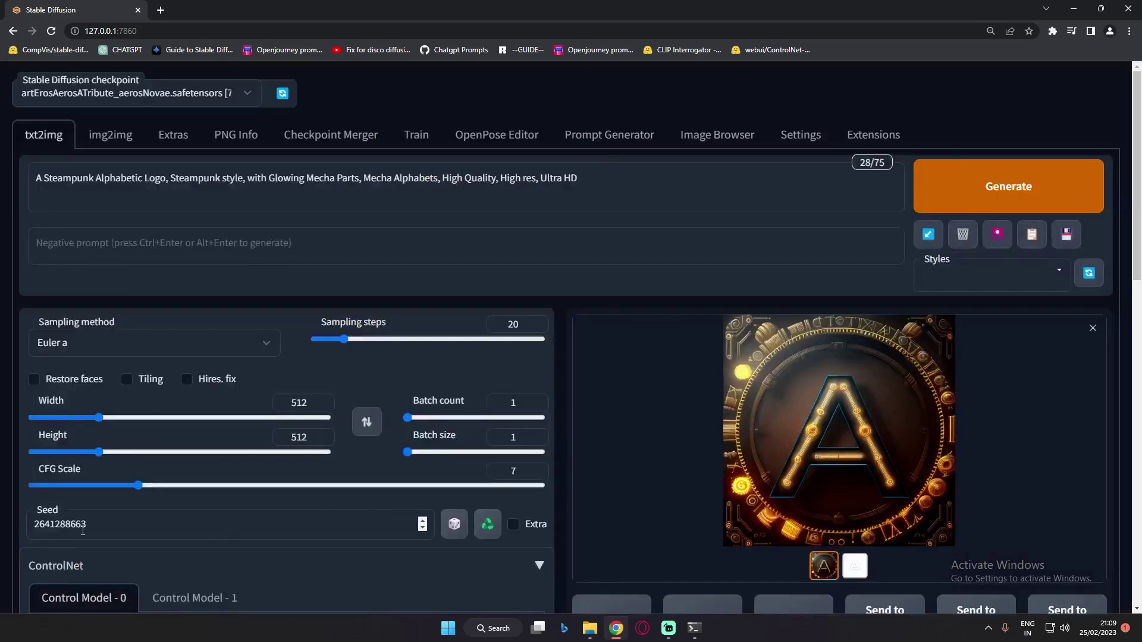
pyautogui.click(455, 525)
pyautogui.scroll(-4, 230, 566)
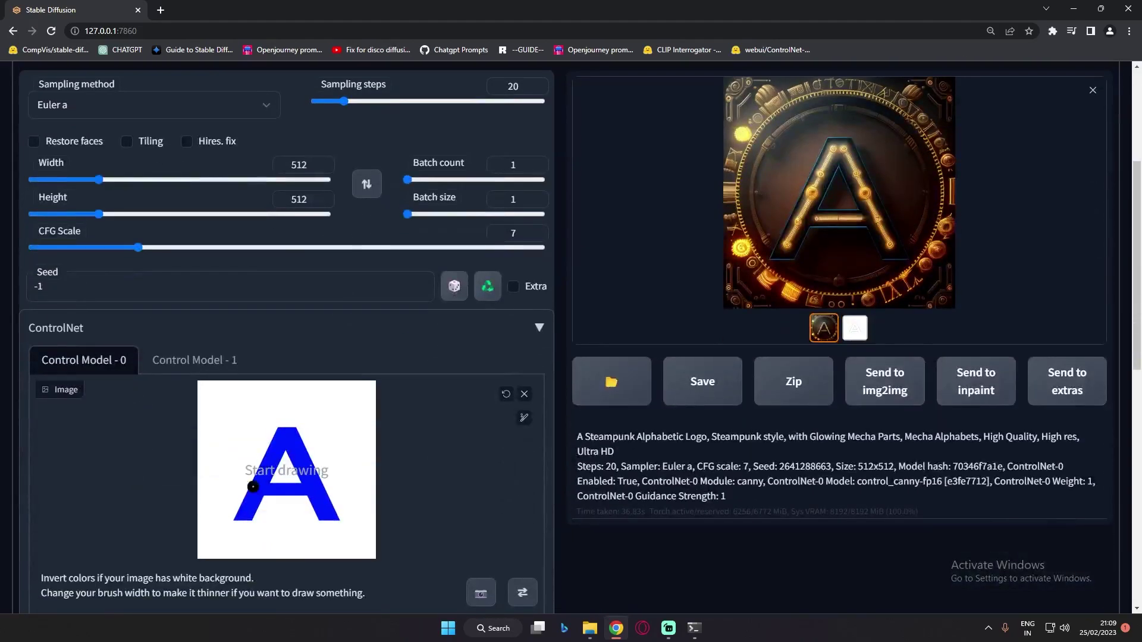
pyautogui.scroll(4, 534, 484)
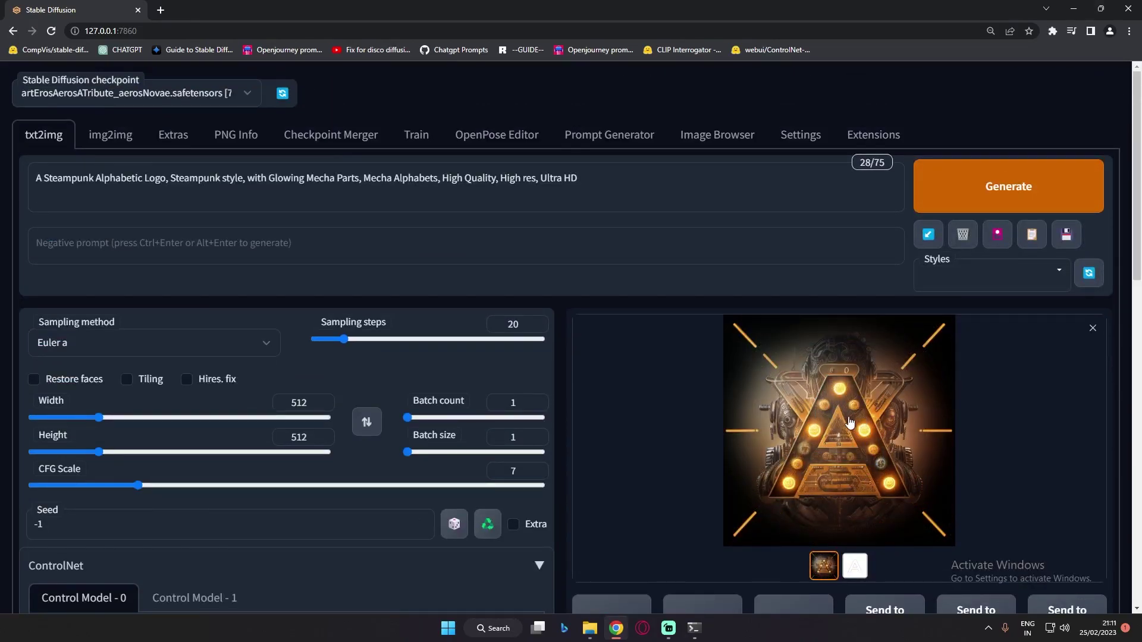
pyautogui.click(849, 423)
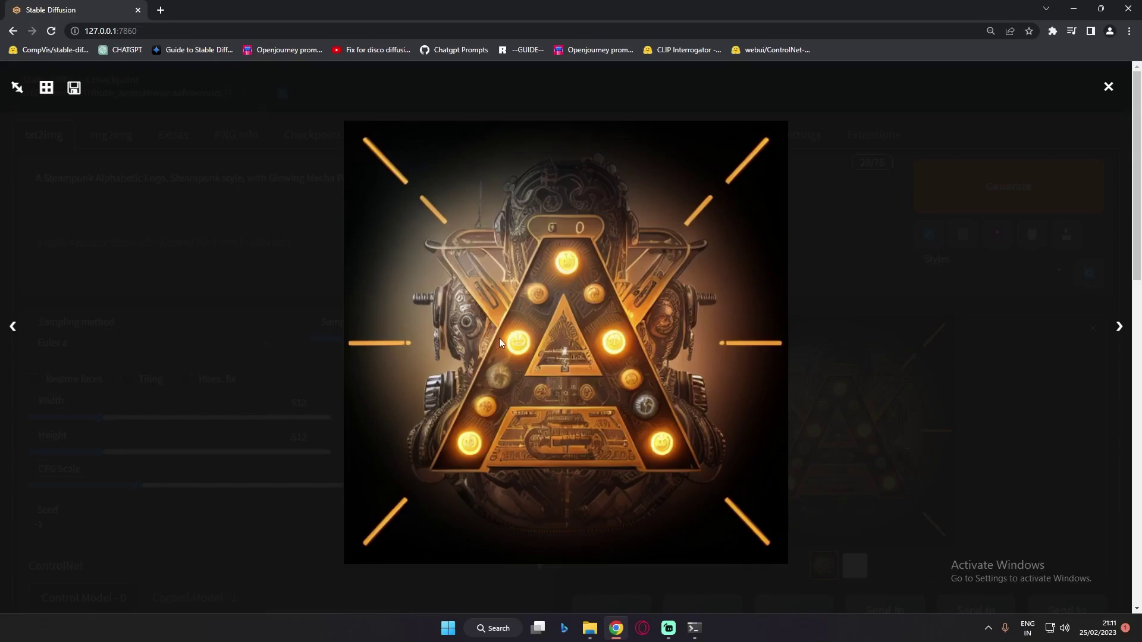
pyautogui.click(1101, 405)
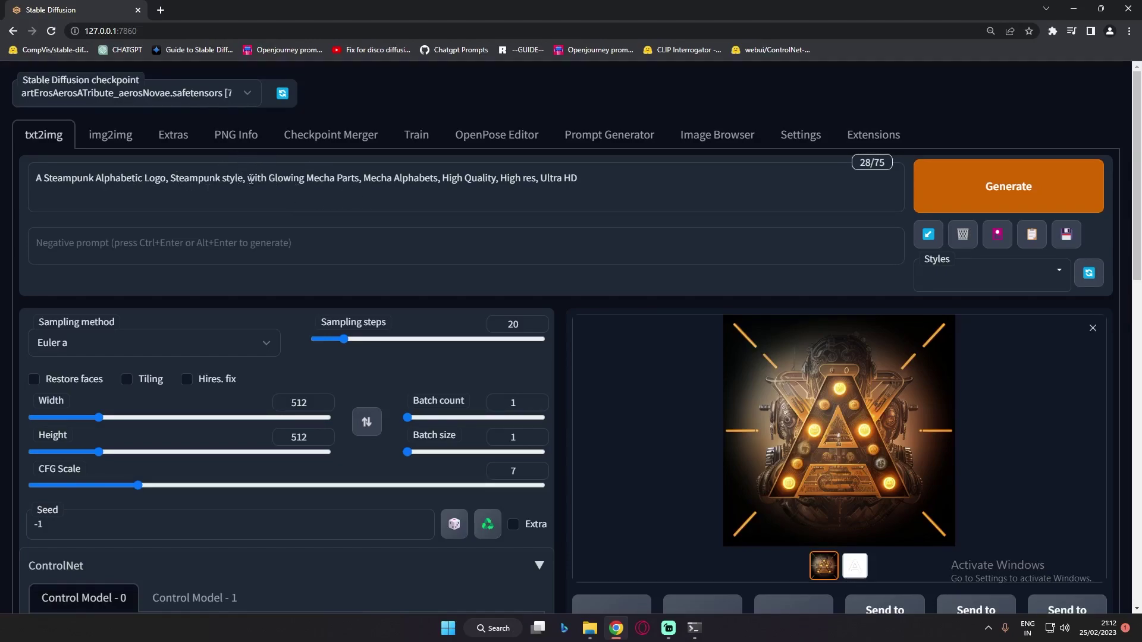
# - Set ControlNet unit 0 to the depth preprocessor with the control_depth-fp16 model
pyautogui.scroll(-9, 349, 448)
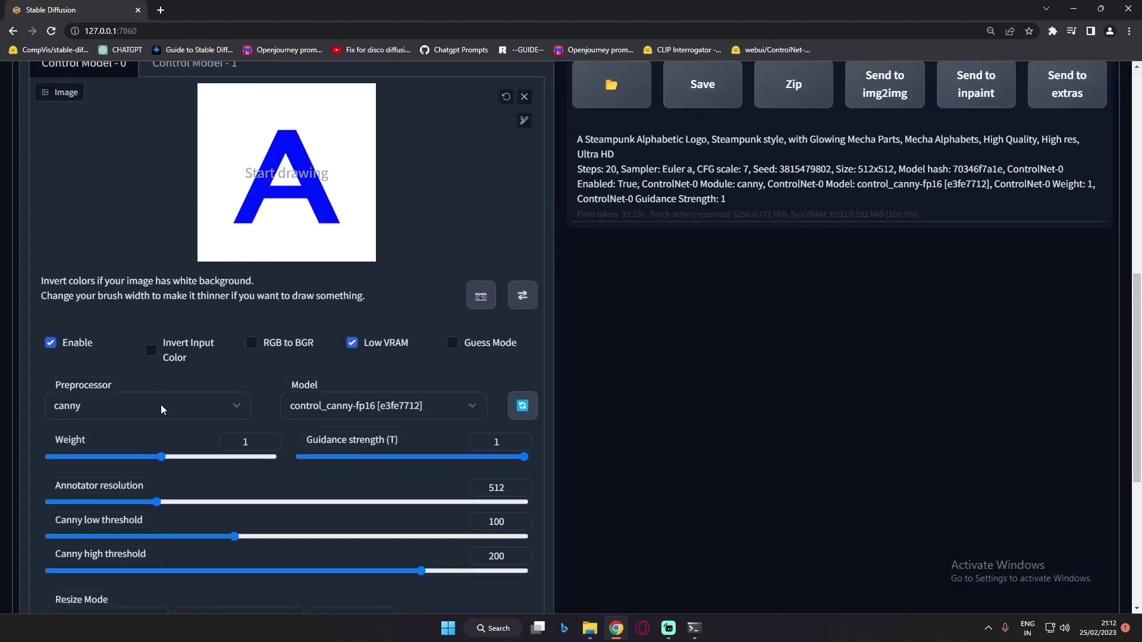
pyautogui.click(160, 404)
pyautogui.click(86, 458)
pyautogui.click(366, 406)
pyautogui.click(356, 464)
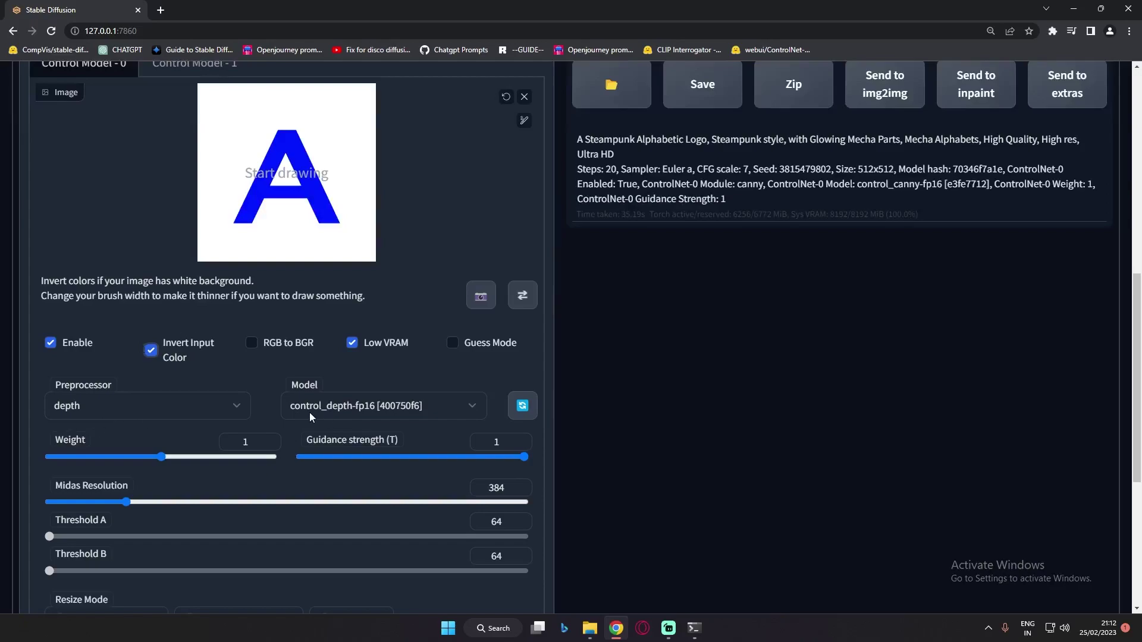
pyautogui.scroll(5, 266, 383)
# - Inspect the neon A result full-screen and compare it with its grey depth map
pyautogui.scroll(3, 826, 311)
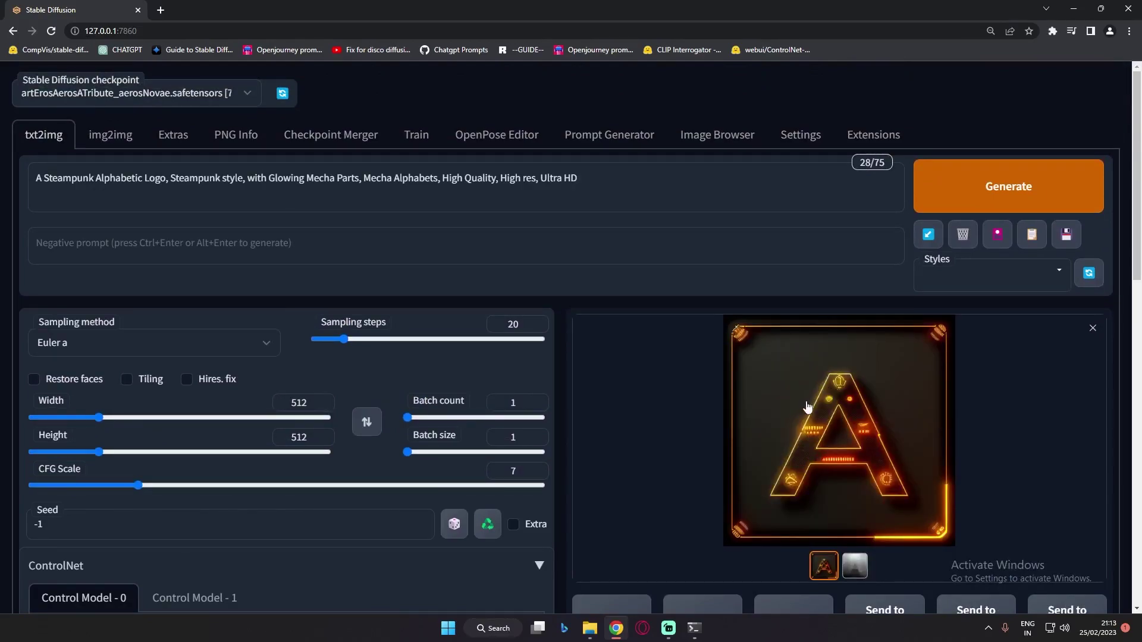
pyautogui.click(806, 406)
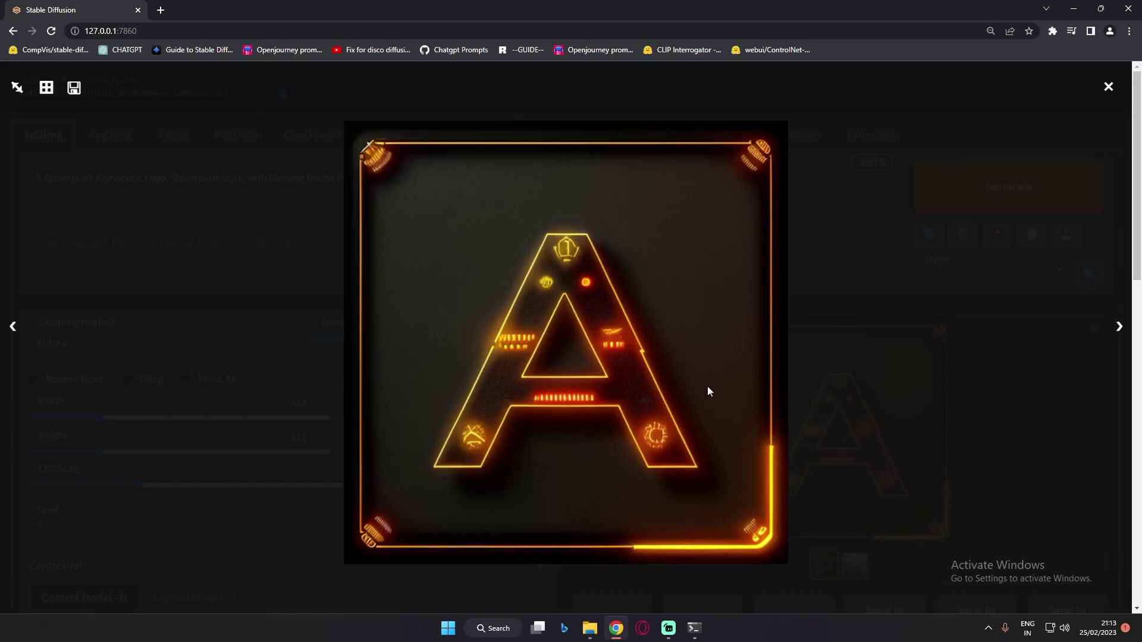
pyautogui.click(1038, 421)
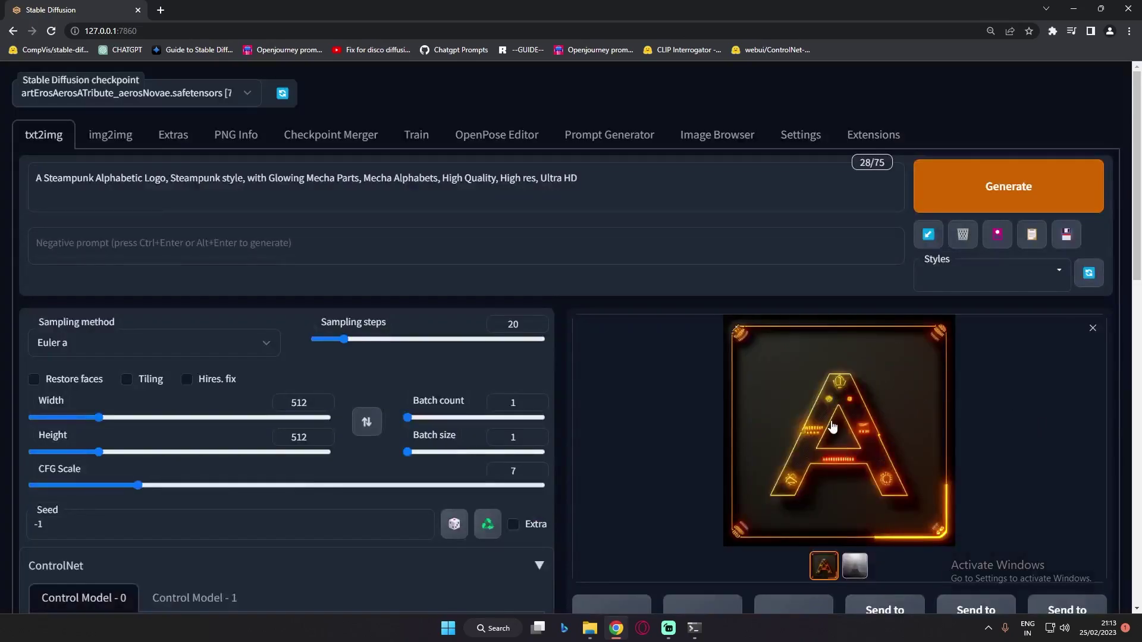
pyautogui.click(859, 575)
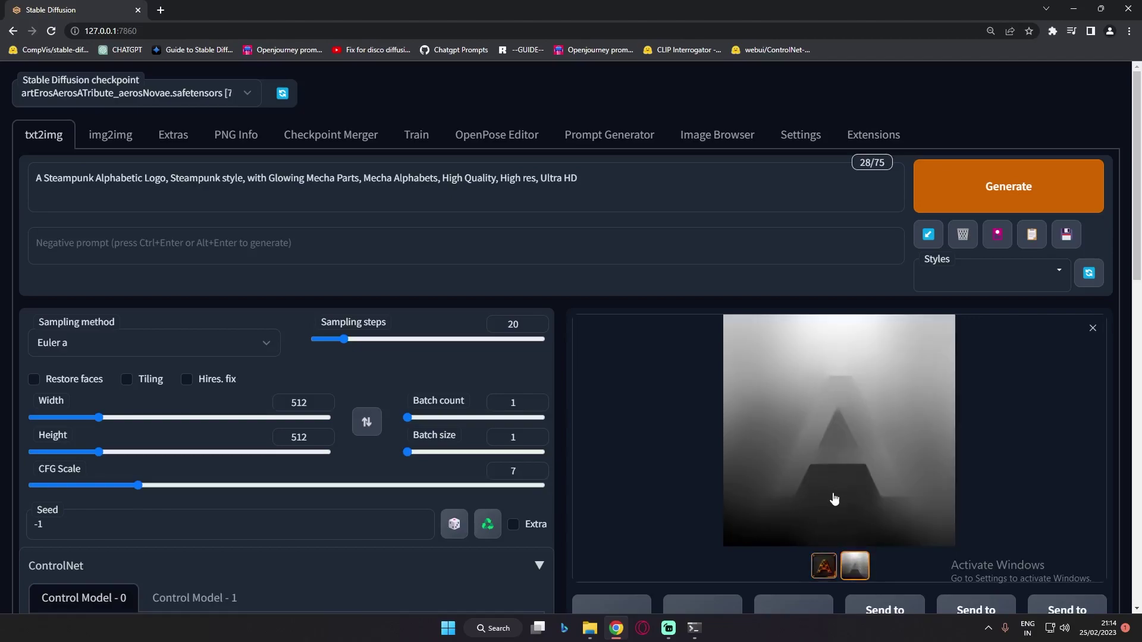
pyautogui.click(824, 565)
pyautogui.scroll(-8, 98, 534)
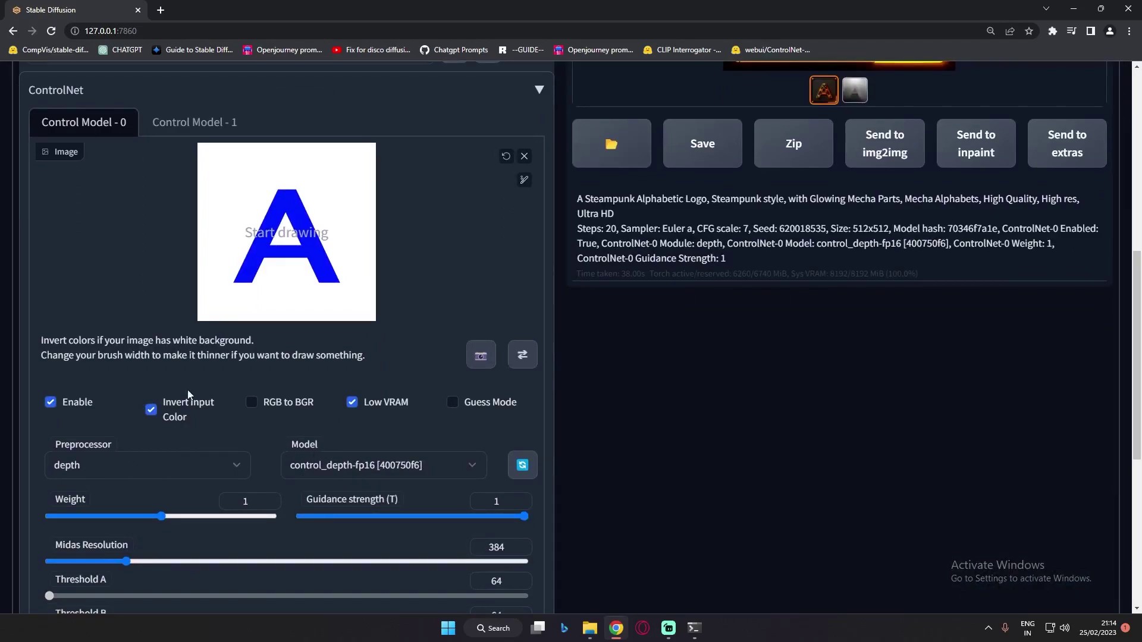
# - Untick Invert Input Color in the first ControlNet unit
pyautogui.click(150, 413)
pyautogui.scroll(8, 455, 449)
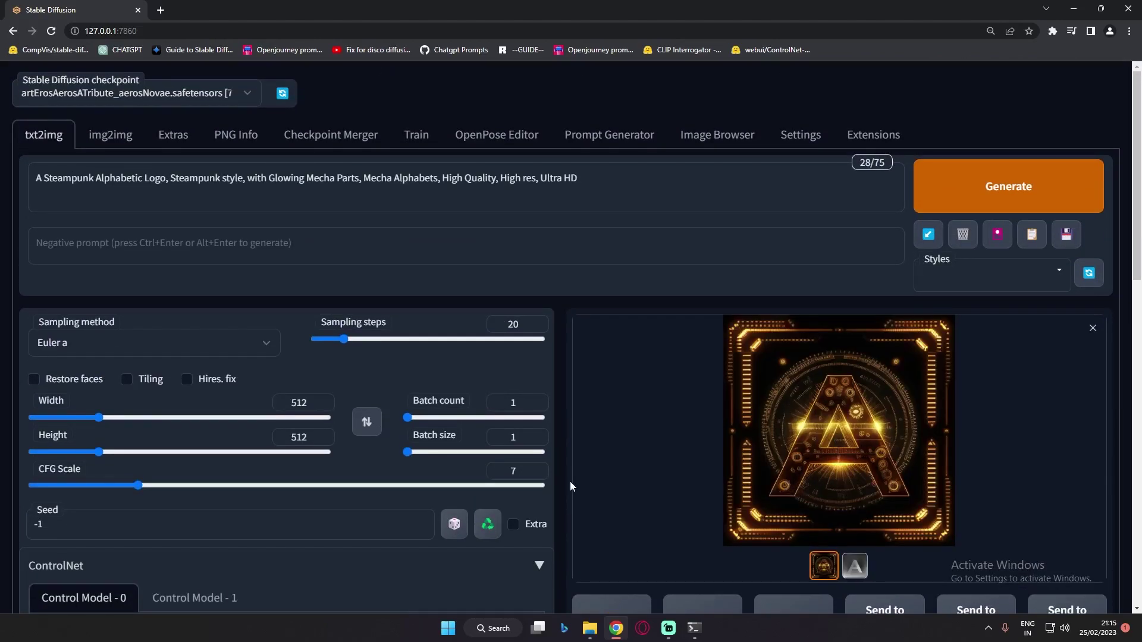
pyautogui.scroll(-6, 454, 524)
pyautogui.scroll(-2, 274, 516)
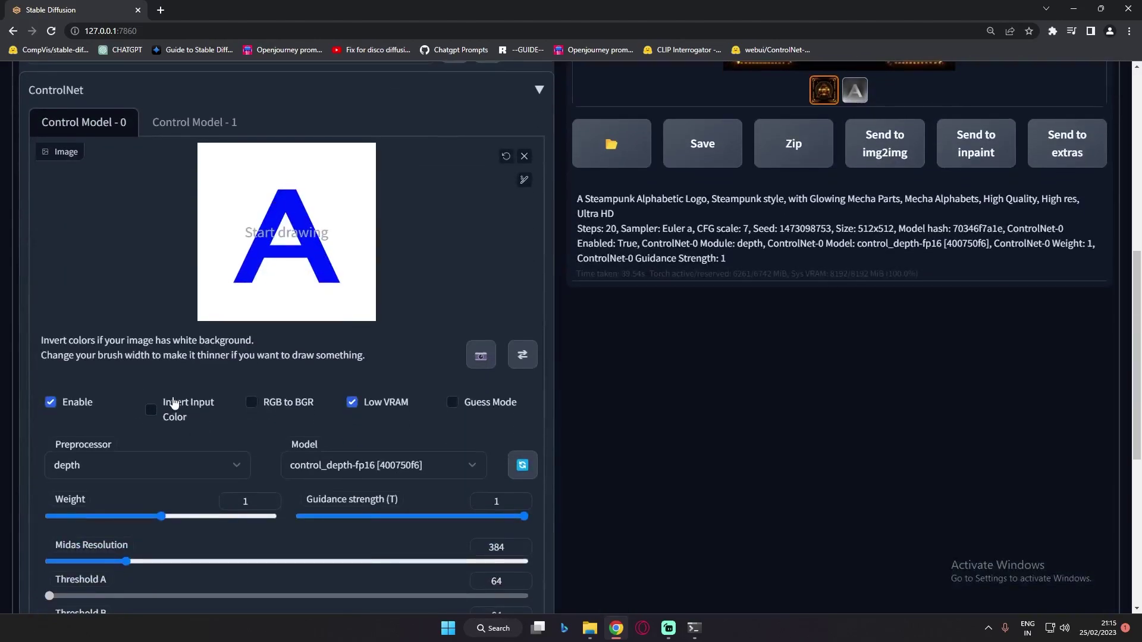
pyautogui.scroll(7, 928, 426)
pyautogui.scroll(1, 928, 426)
# - Compare the new depth map with the gold circuit-framed A and view it full-screen
pyautogui.click(855, 416)
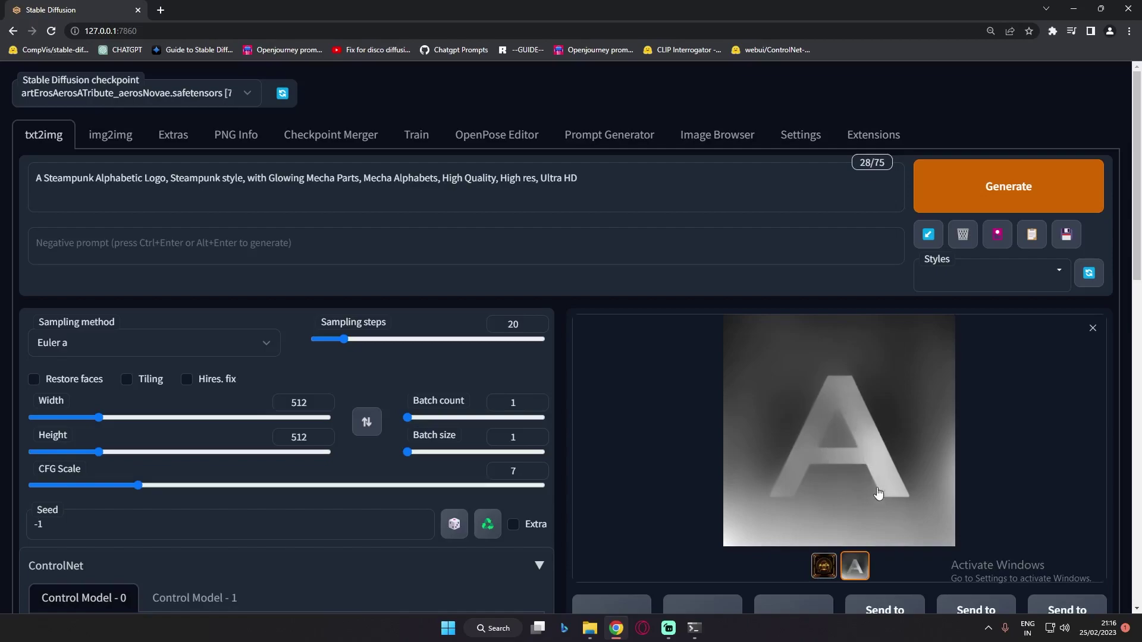
pyautogui.click(824, 469)
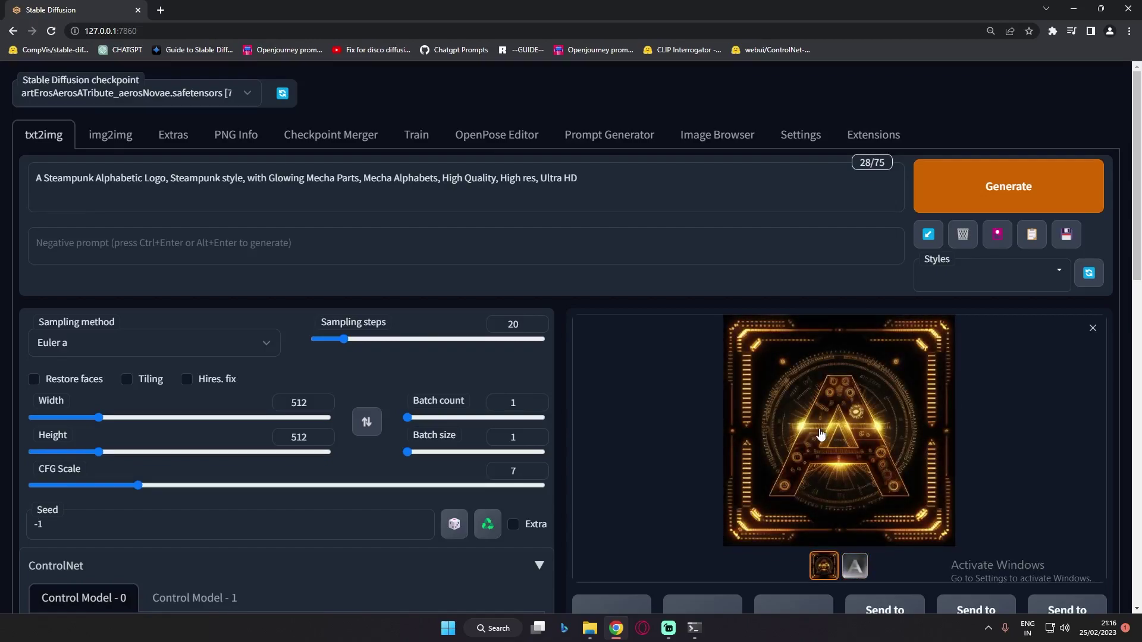
pyautogui.click(816, 440)
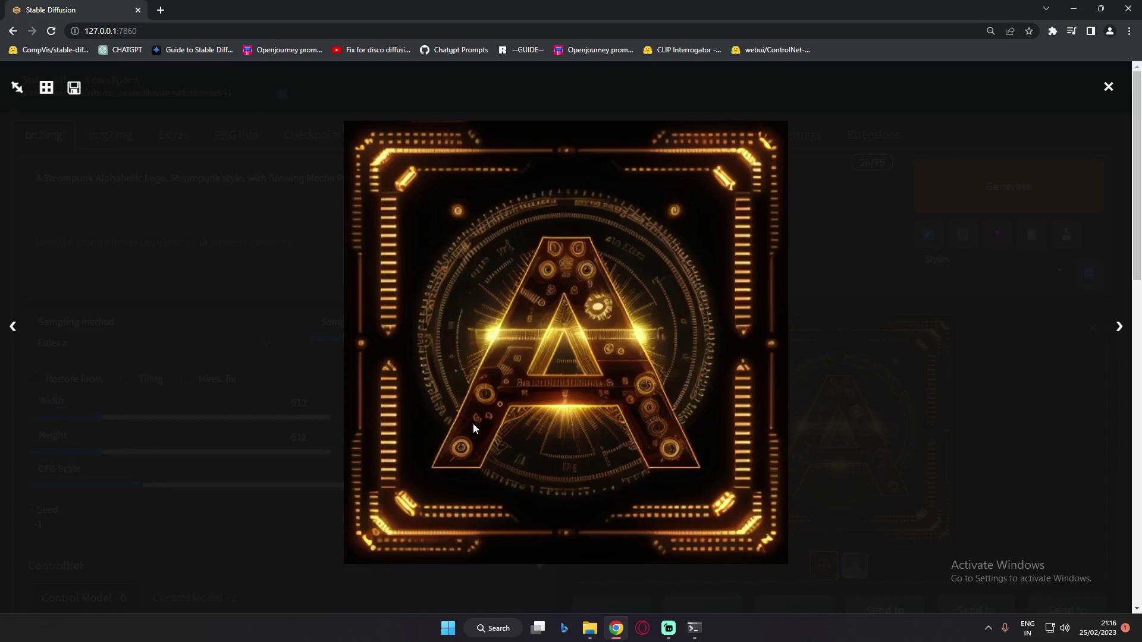
pyautogui.click(942, 464)
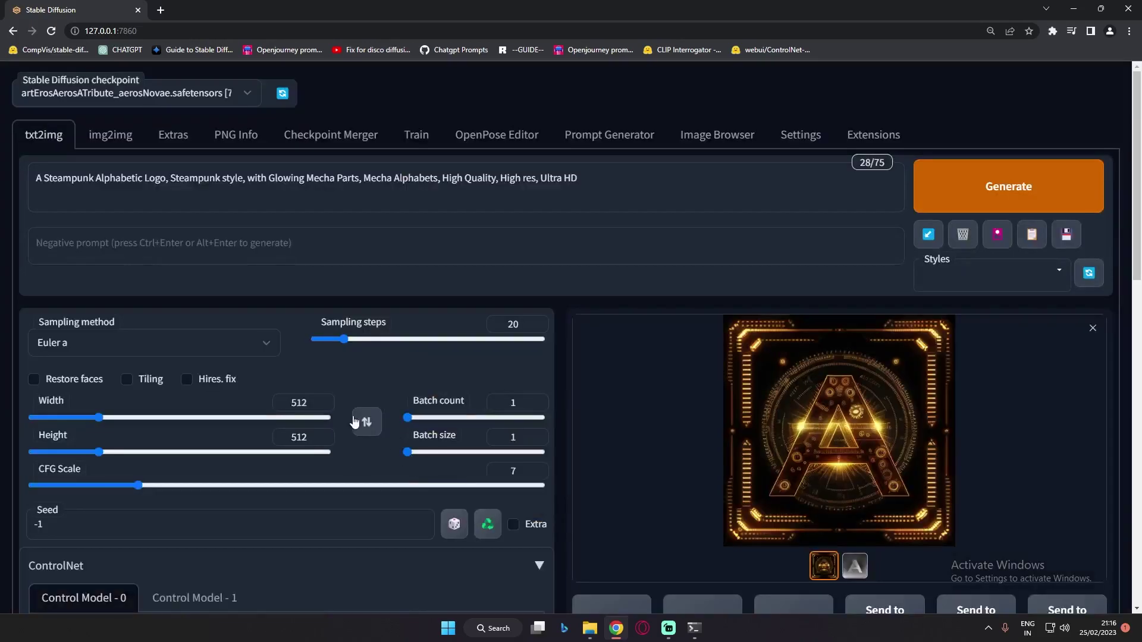
# - Load A_00000.jpg as the control image of the second ControlNet unit
pyautogui.scroll(-3, 248, 466)
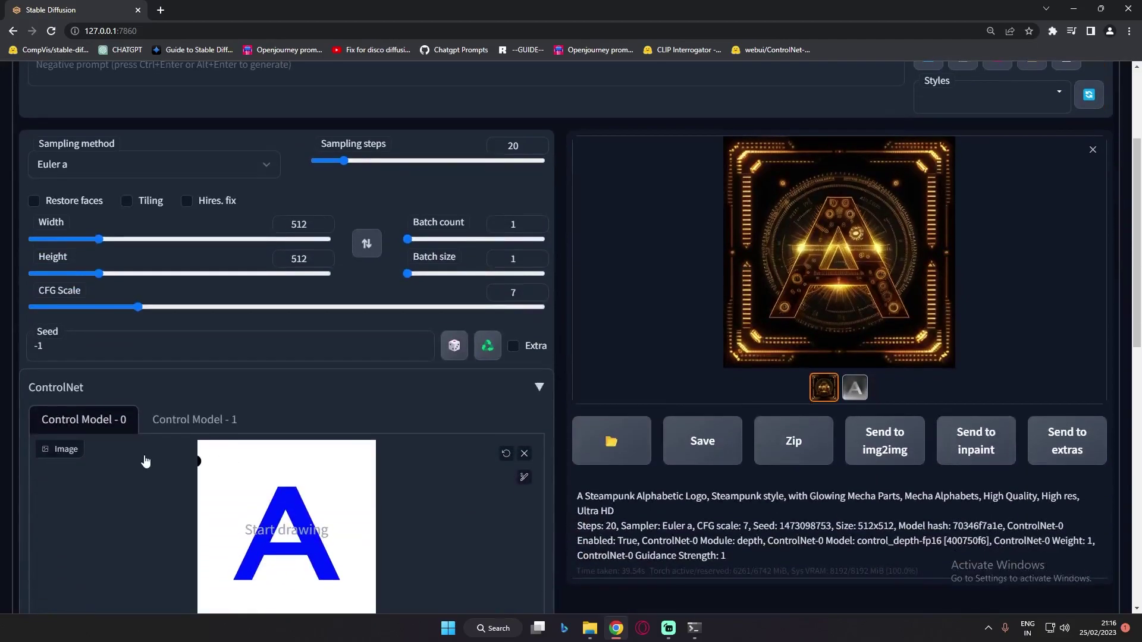
pyautogui.click(193, 423)
pyautogui.scroll(-2, 339, 452)
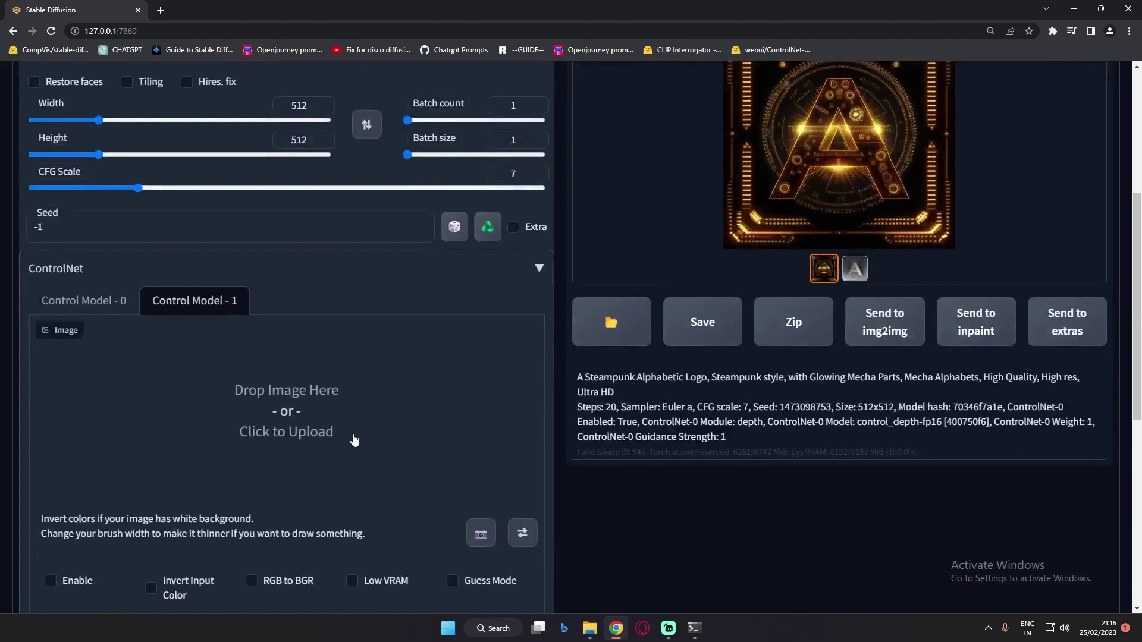
pyautogui.click(284, 413)
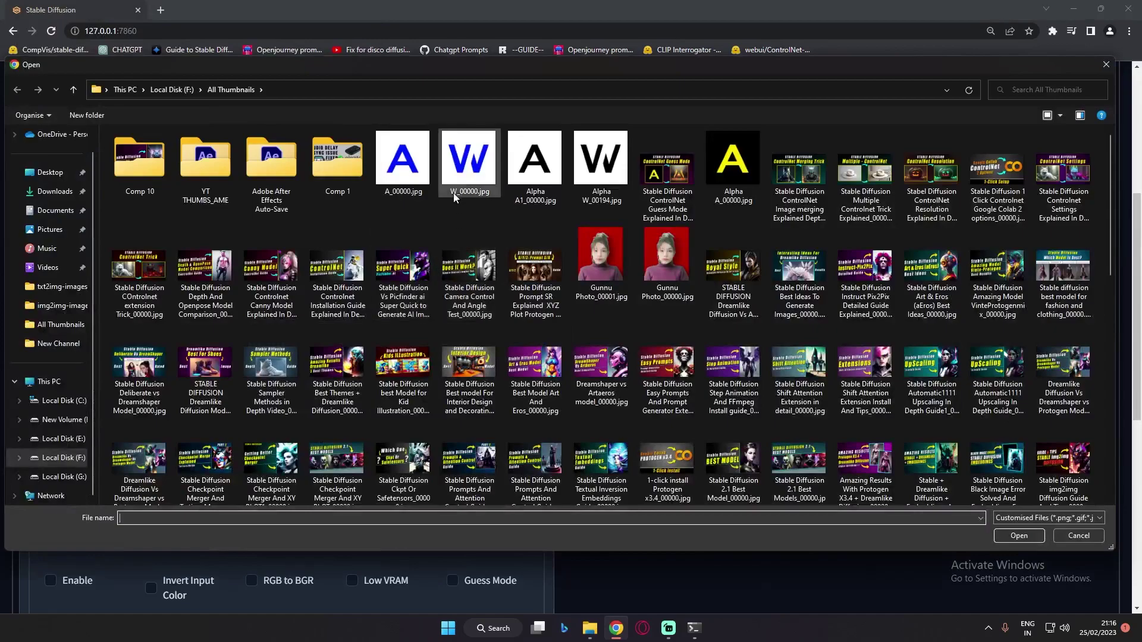
pyautogui.click(405, 157)
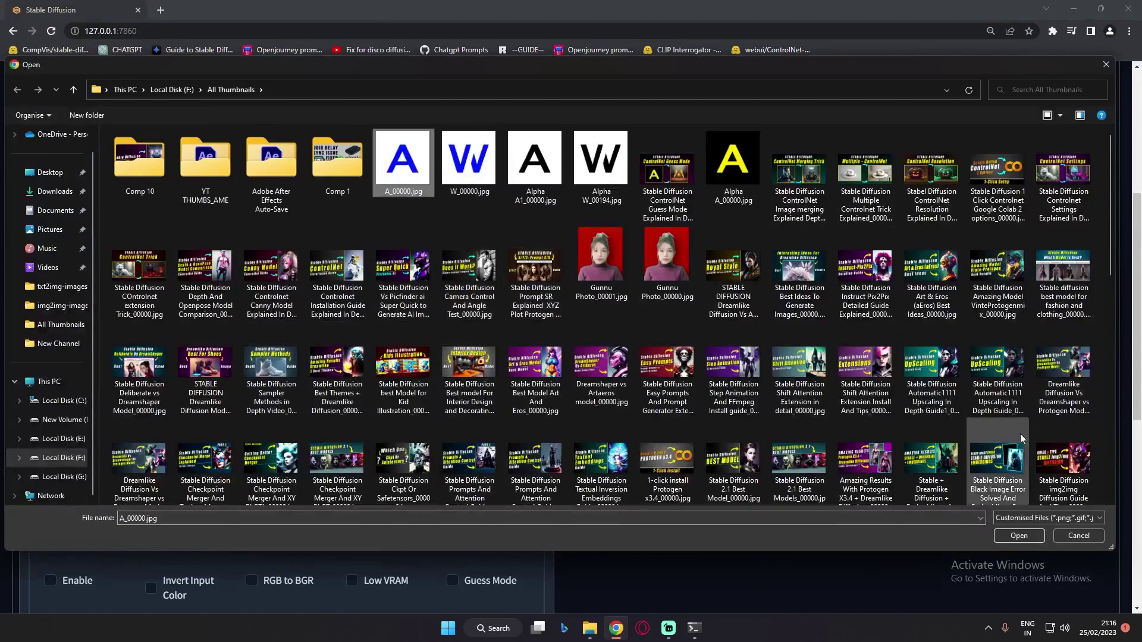
pyautogui.click(1018, 535)
pyautogui.click(94, 304)
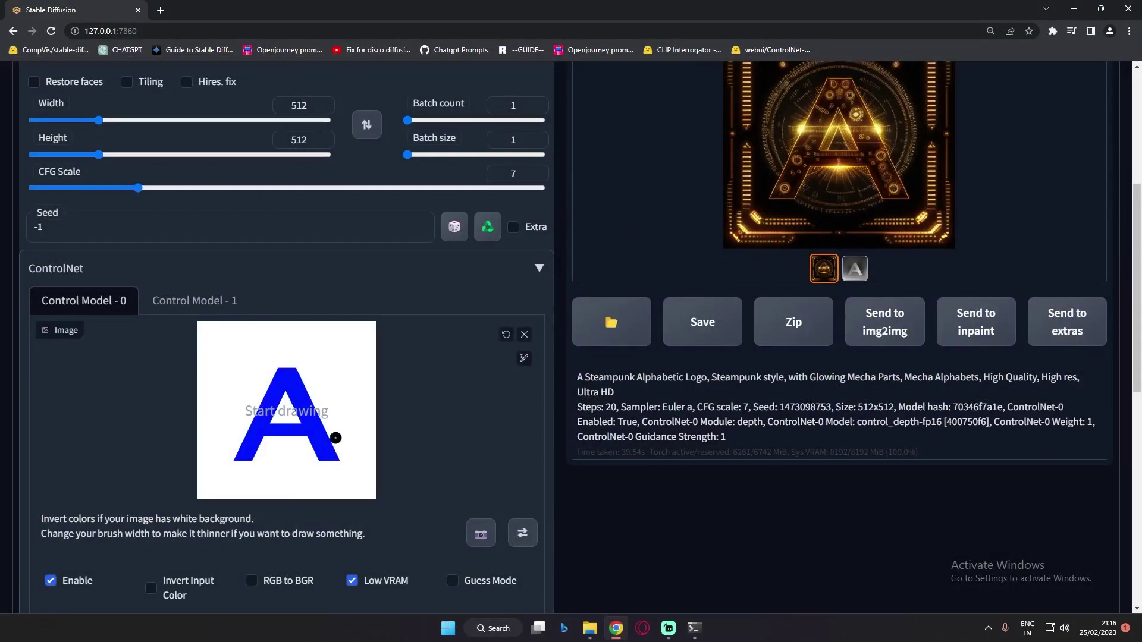
pyautogui.click(195, 301)
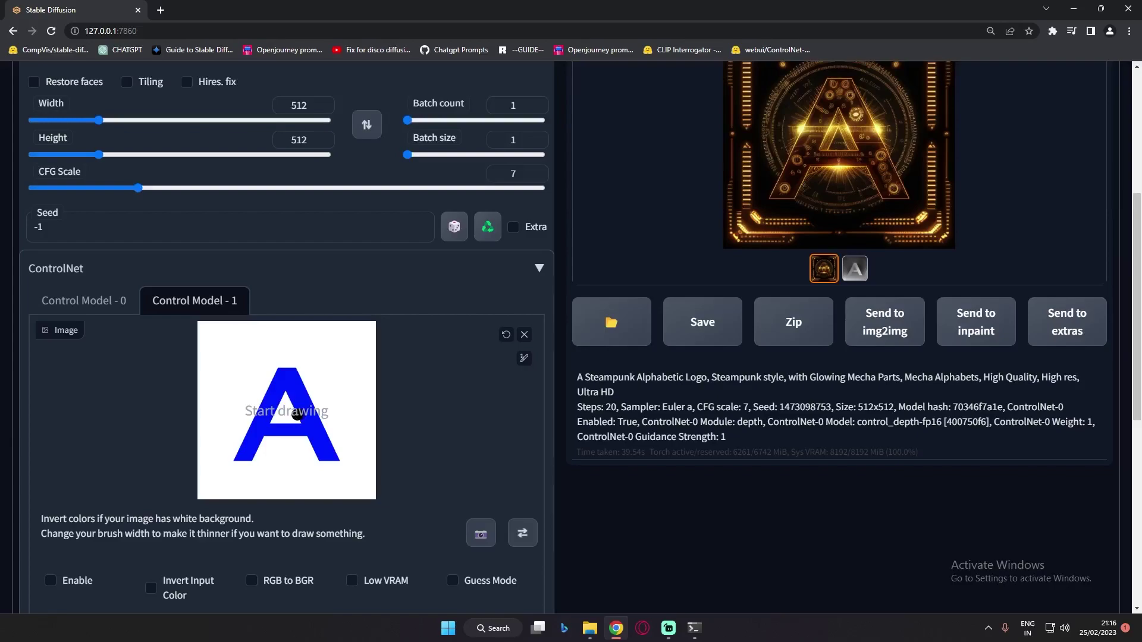
# - Enable unit 1 with Low VRAM, scribble preprocessor and control_scribble-fp16 model
pyautogui.scroll(-2, 238, 417)
pyautogui.click(51, 462)
pyautogui.click(352, 461)
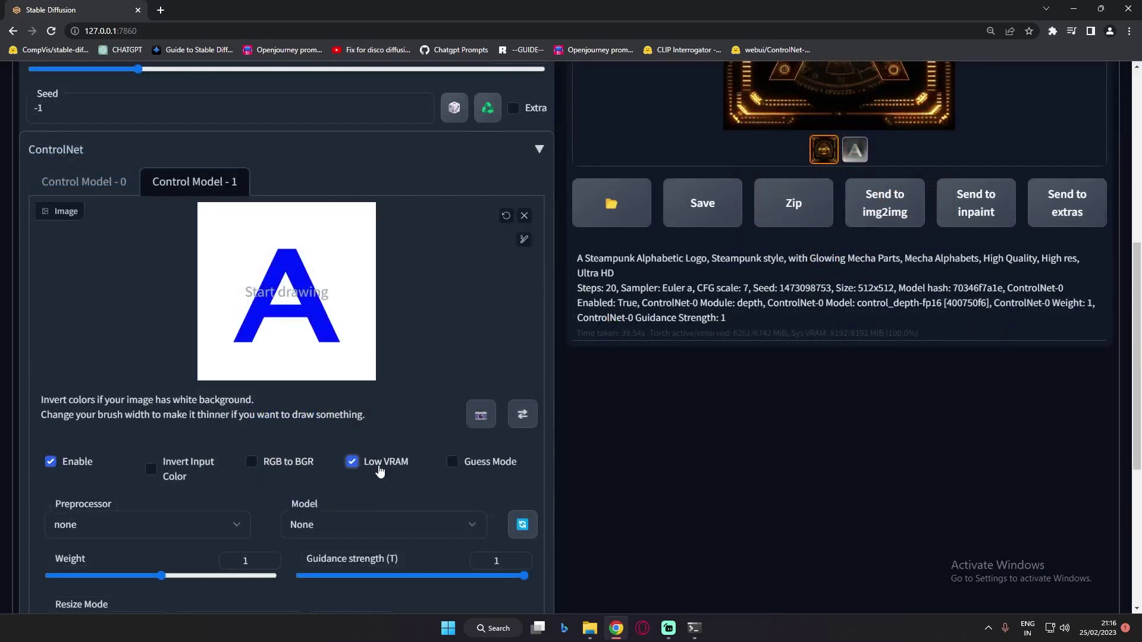
pyautogui.scroll(-1, 190, 473)
pyautogui.click(191, 469)
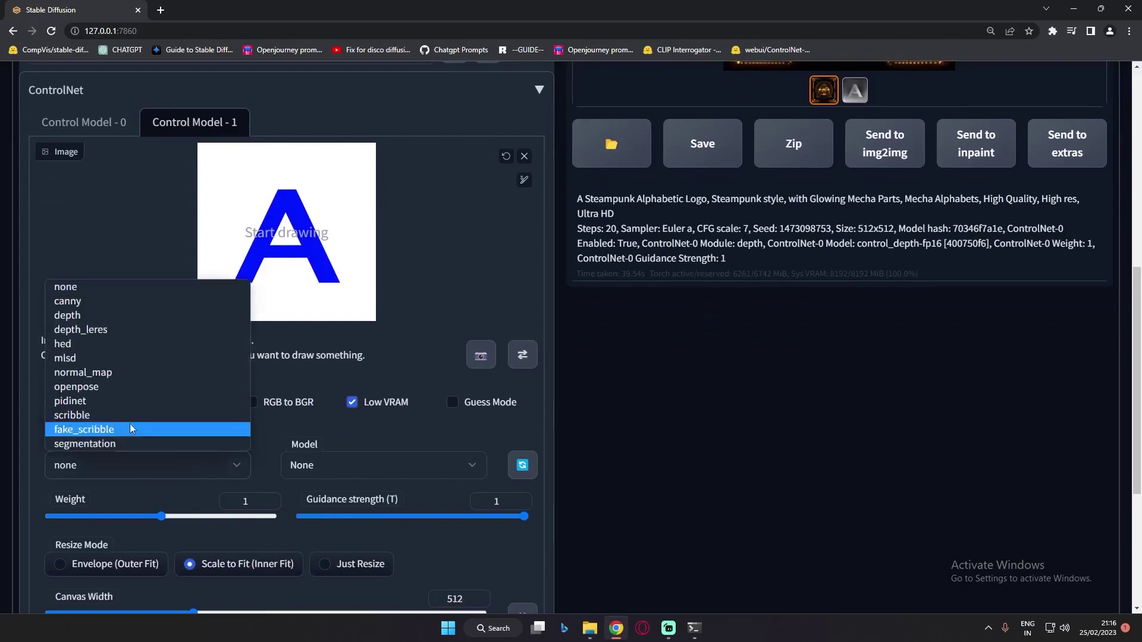
pyautogui.click(98, 412)
pyautogui.click(334, 470)
pyautogui.click(347, 387)
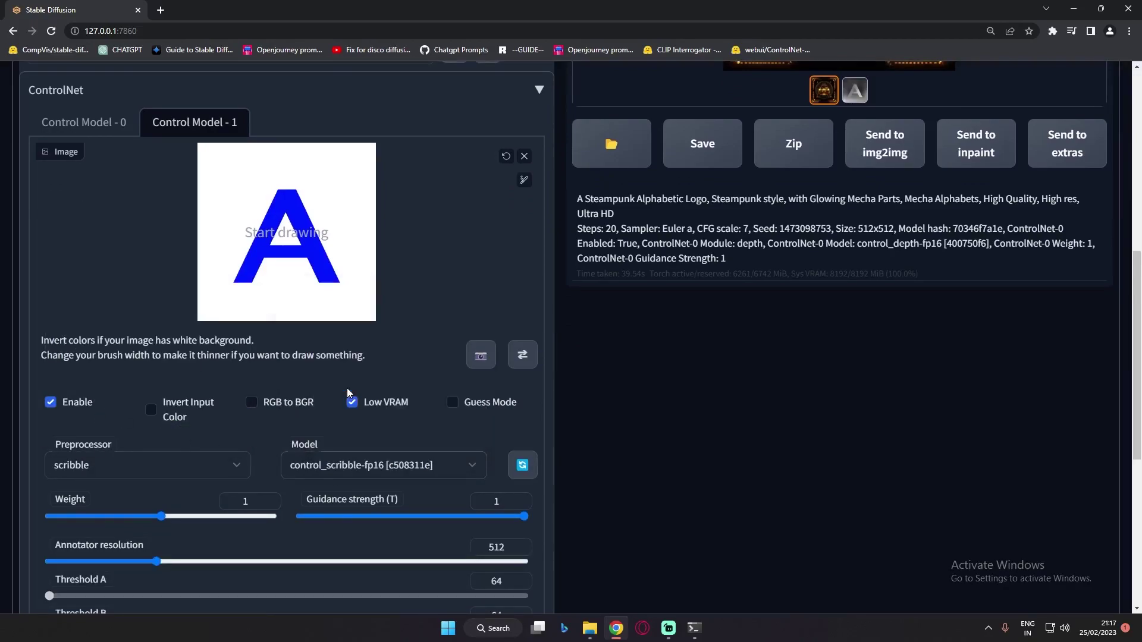
# - Thin the brush and draw black strokes across the A's legs, crossbar and apex
pyautogui.click(524, 180)
pyautogui.moveTo(507, 186); pyautogui.dragTo(447, 186)
pyautogui.moveTo(244, 260); pyautogui.dragTo(257, 272)
pyautogui.moveTo(262, 222)
pyautogui.mouseDown()
pyautogui.moveTo(274, 238)
pyautogui.moveTo(319, 220)
pyautogui.mouseUp()
pyautogui.moveTo(313, 277); pyautogui.dragTo(335, 264)
pyautogui.moveTo(286, 182); pyautogui.dragTo(286, 218)
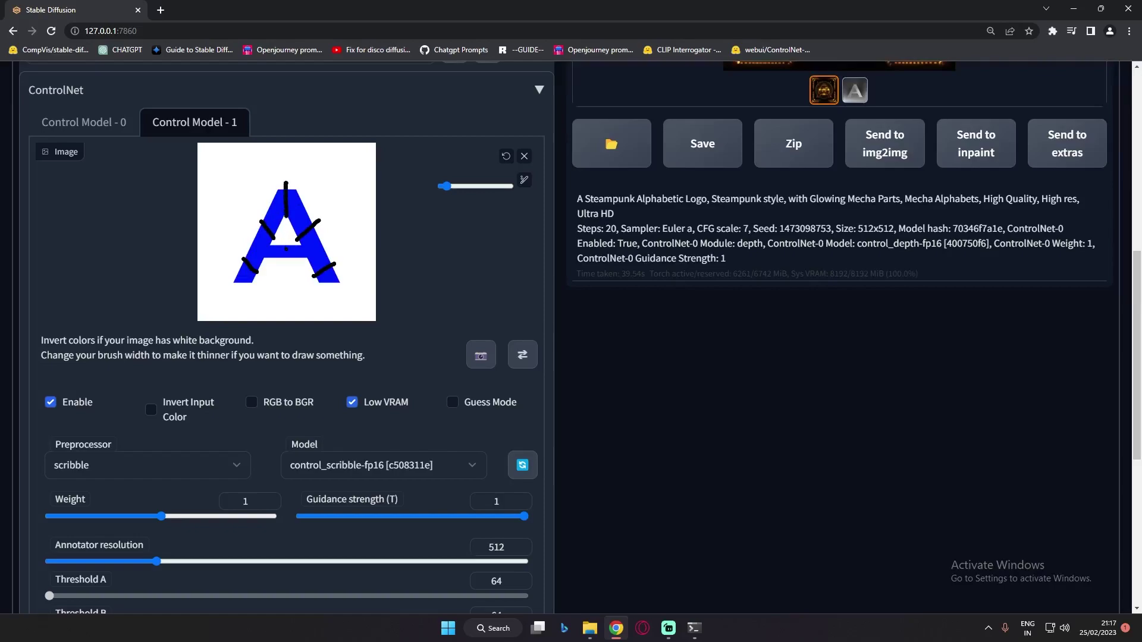
# - Set Control Model 0 to the canny preprocessor with the control_canny-fp16 model
pyautogui.click(84, 122)
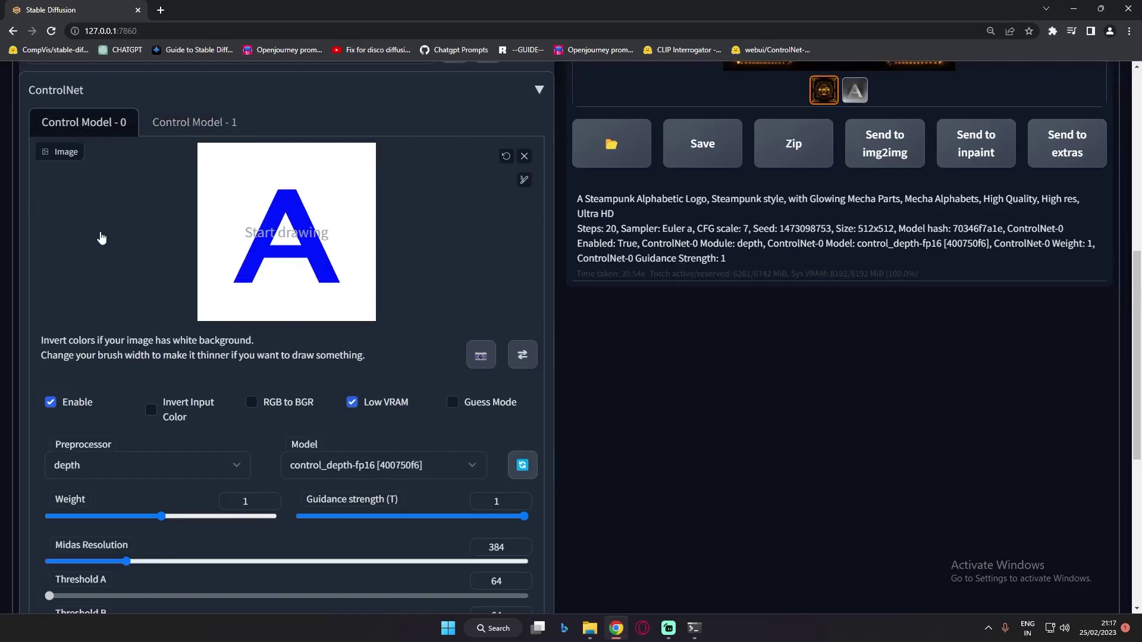
pyautogui.click(135, 461)
pyautogui.click(91, 304)
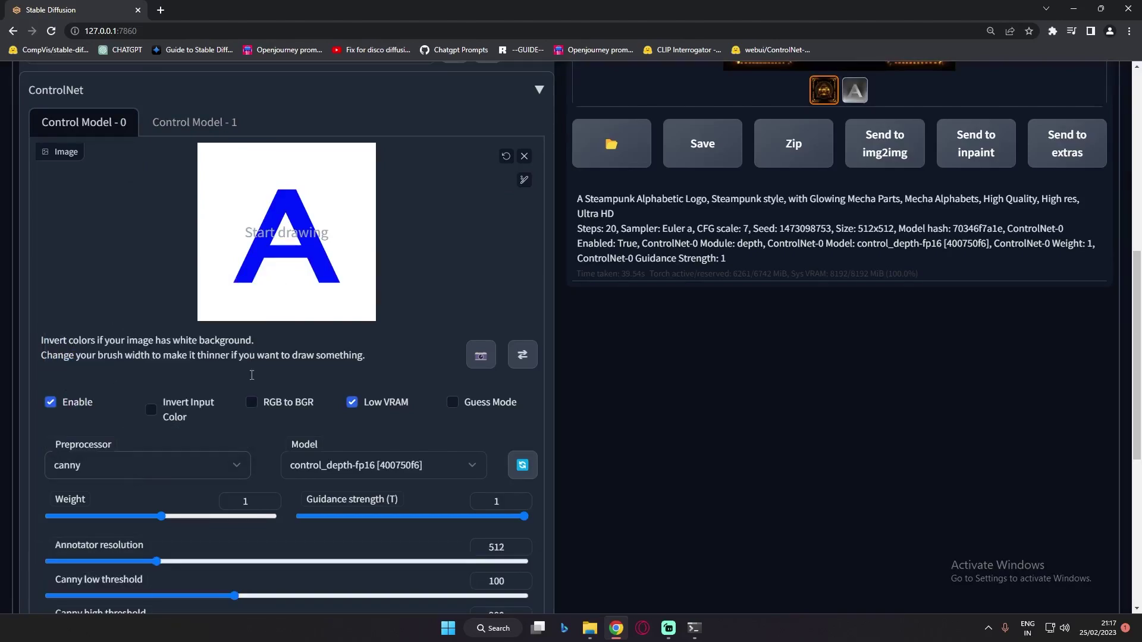
pyautogui.click(330, 468)
pyautogui.click(330, 306)
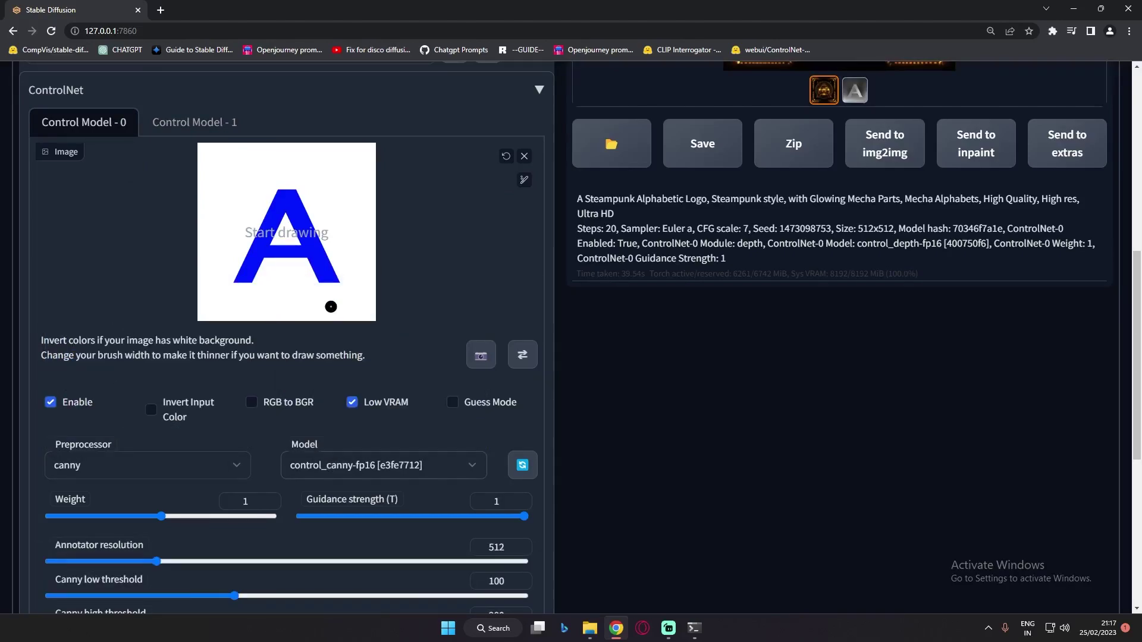
pyautogui.click(198, 126)
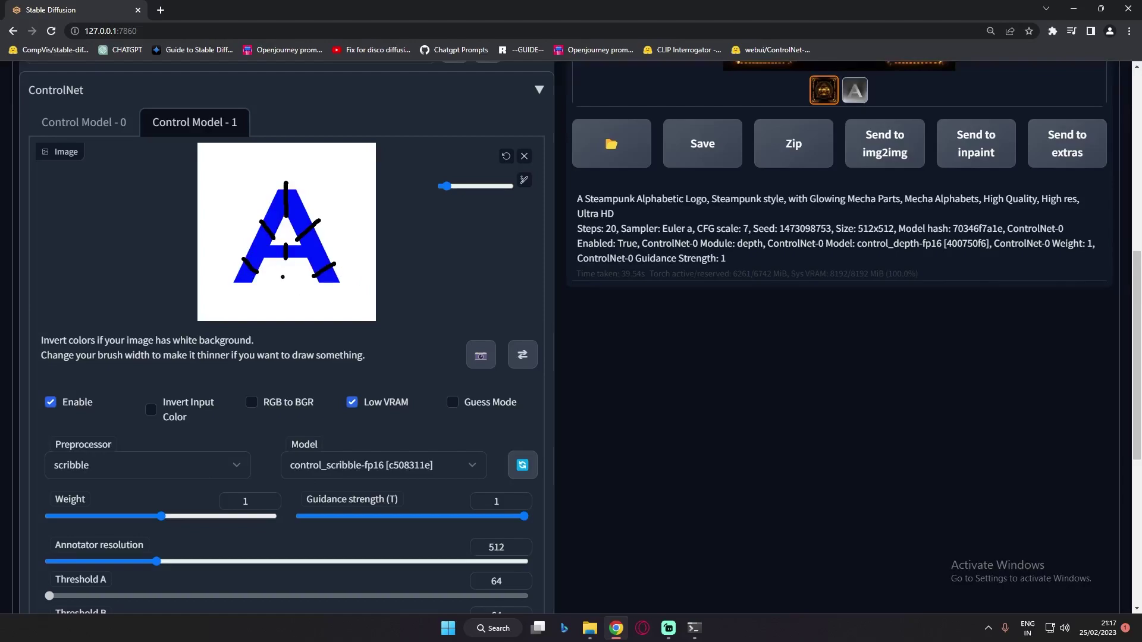
# - Review the glowing orange A generated from canny plus scribble guidance
pyautogui.scroll(-1, 283, 276)
pyautogui.scroll(5, 282, 277)
pyautogui.scroll(4, 282, 277)
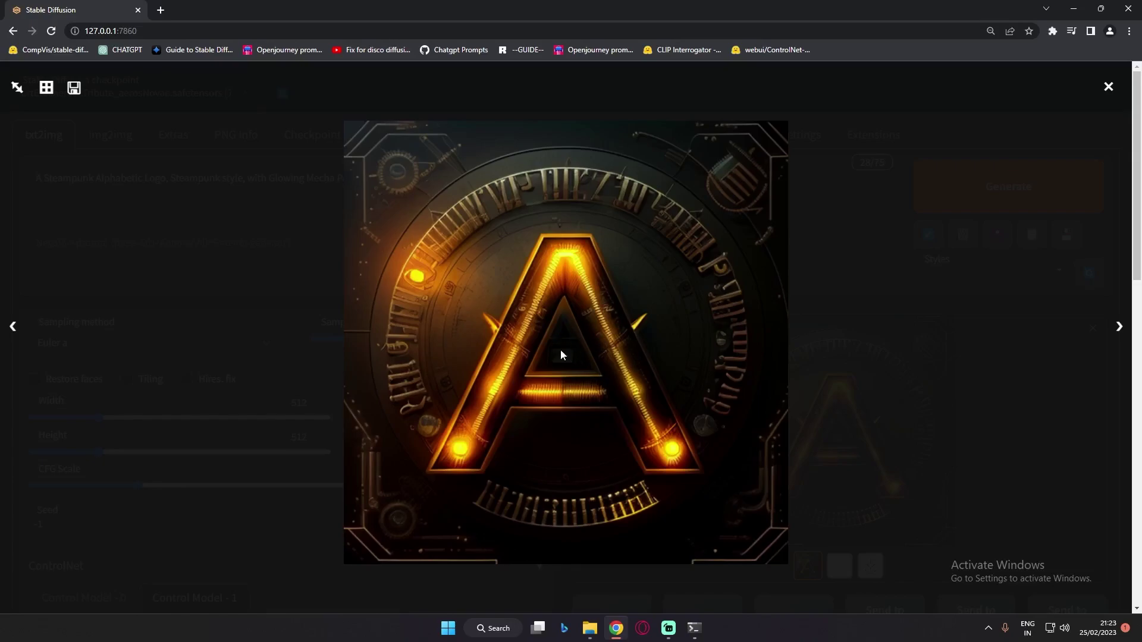
pyautogui.click(606, 351)
pyautogui.scroll(-5, 605, 351)
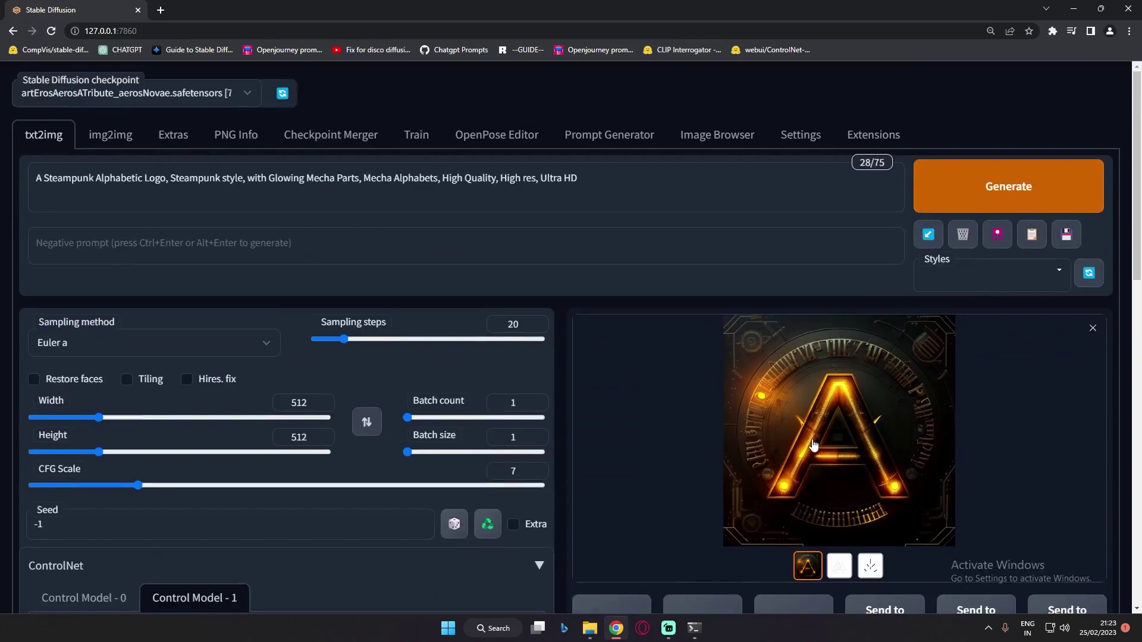
# - Preview the canny outline map and the scribble detection map of the A
pyautogui.click(839, 566)
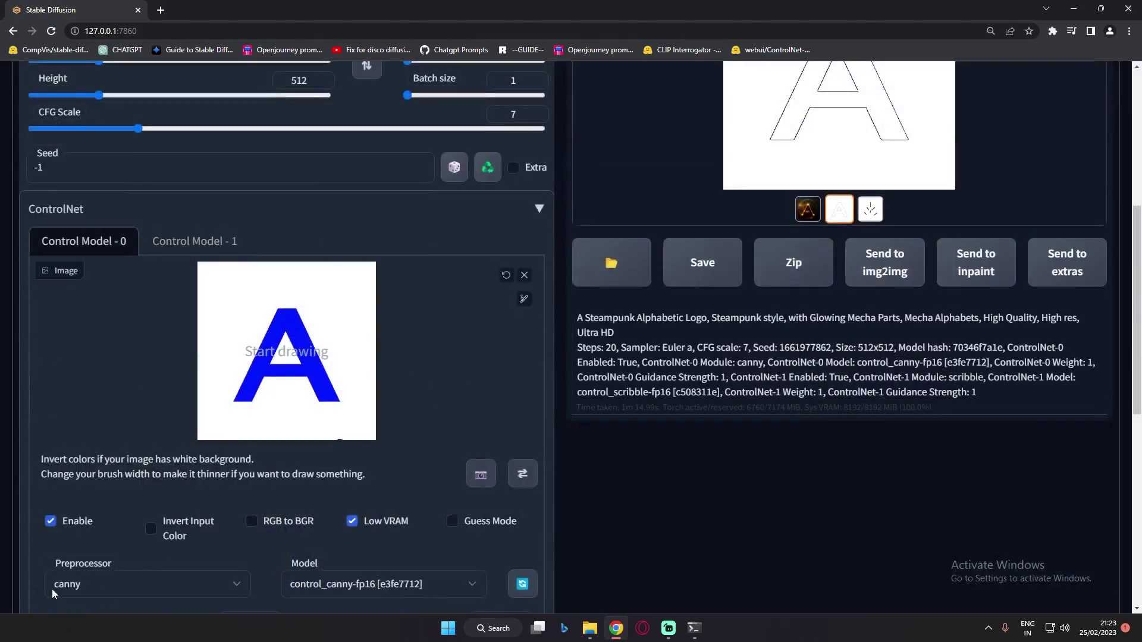
pyautogui.click(190, 241)
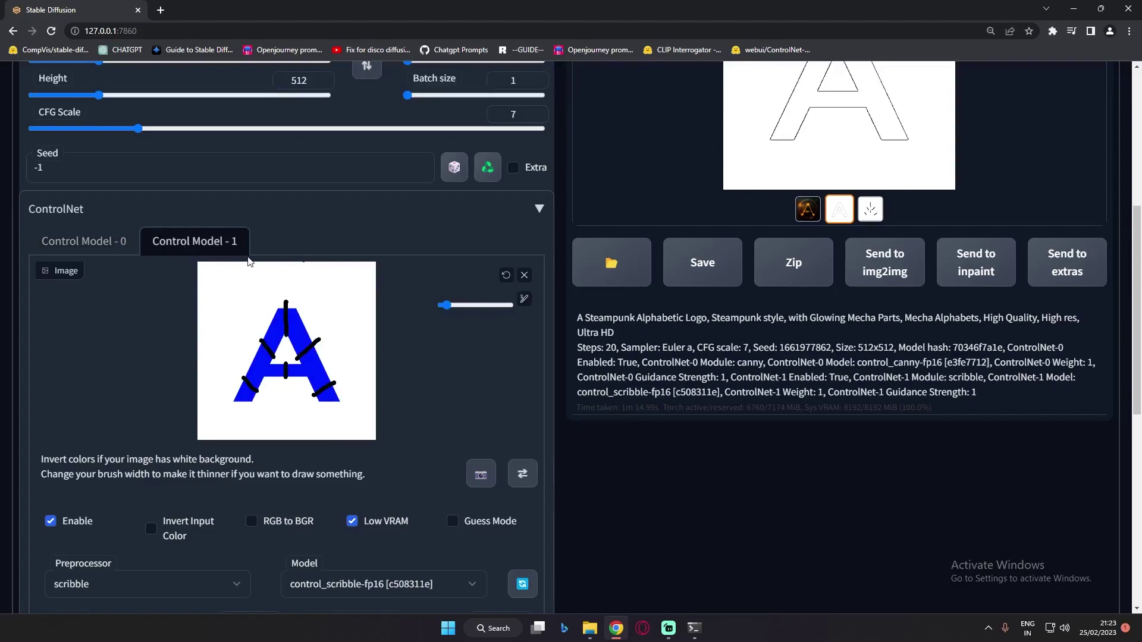
pyautogui.scroll(5, 851, 523)
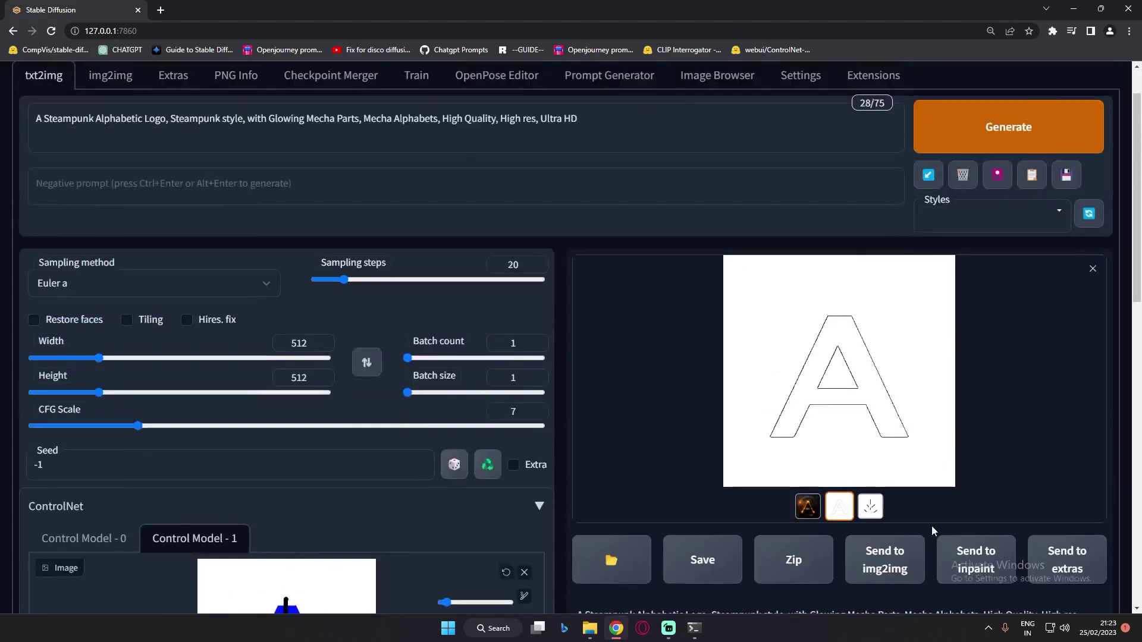
pyautogui.click(870, 506)
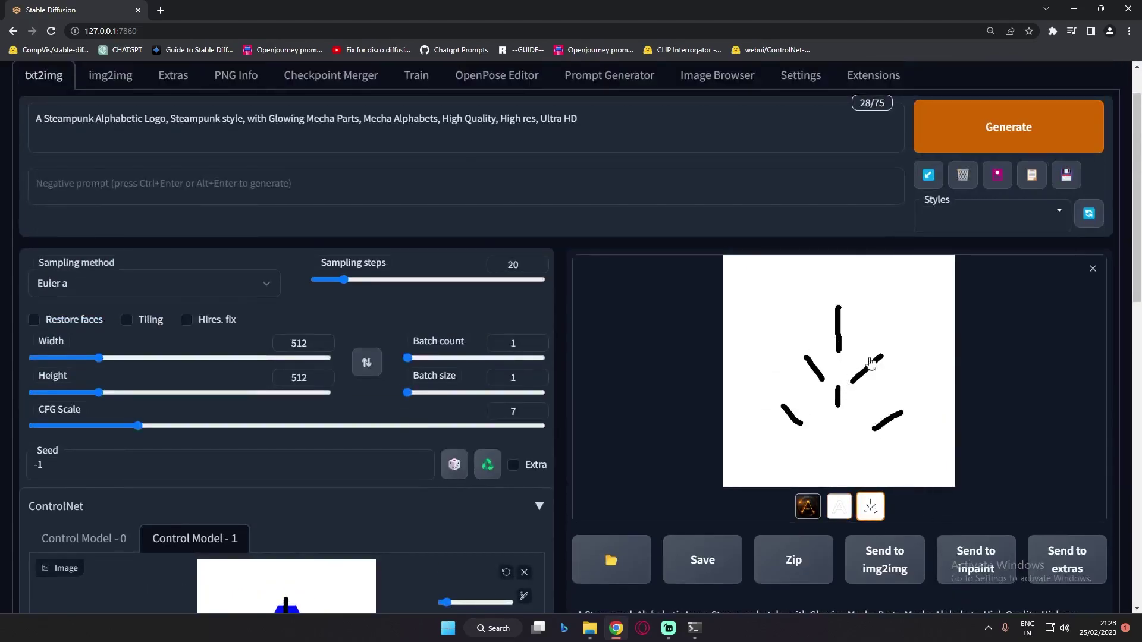
pyautogui.scroll(-5, 634, 451)
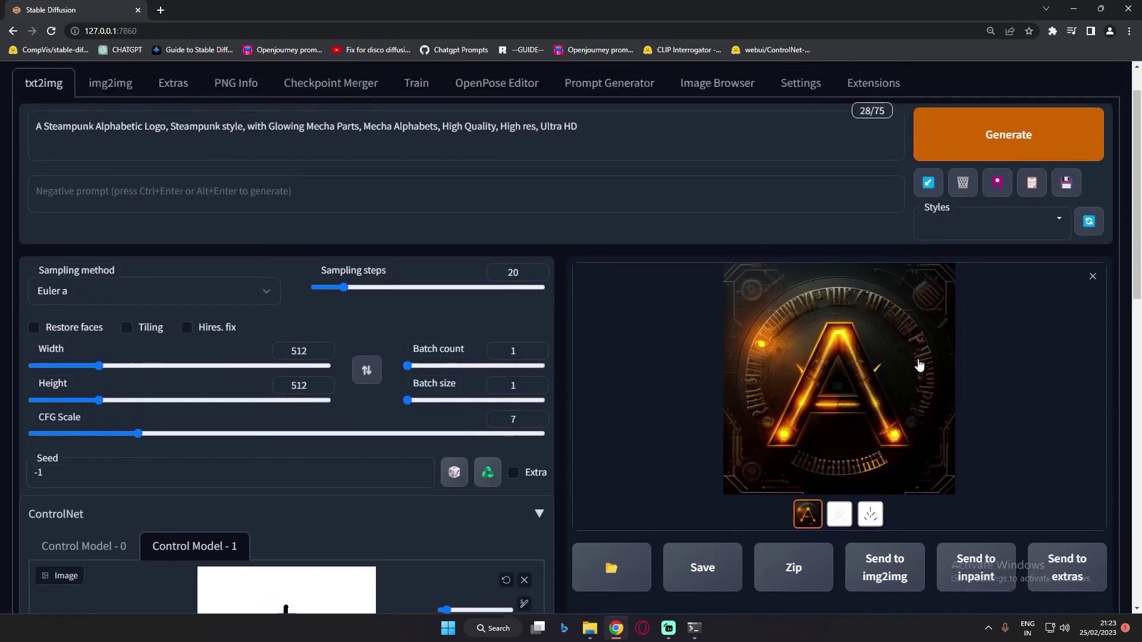
pyautogui.scroll(1, 919, 365)
# - Inspect the gear-framed steampunk A results at full size
pyautogui.click(895, 439)
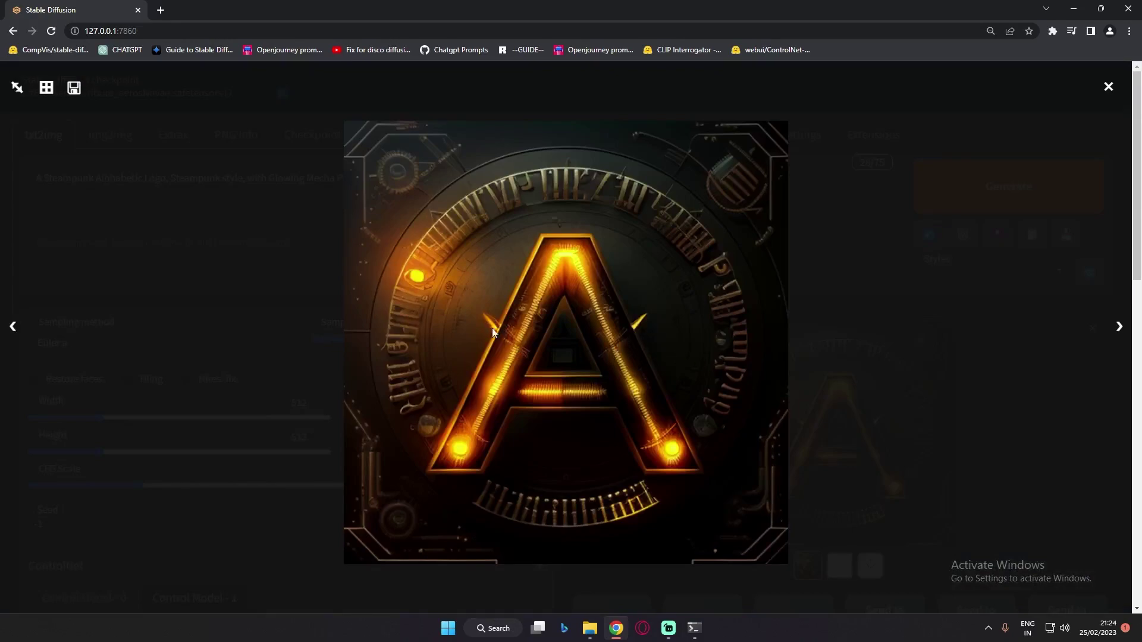
pyautogui.click(1060, 482)
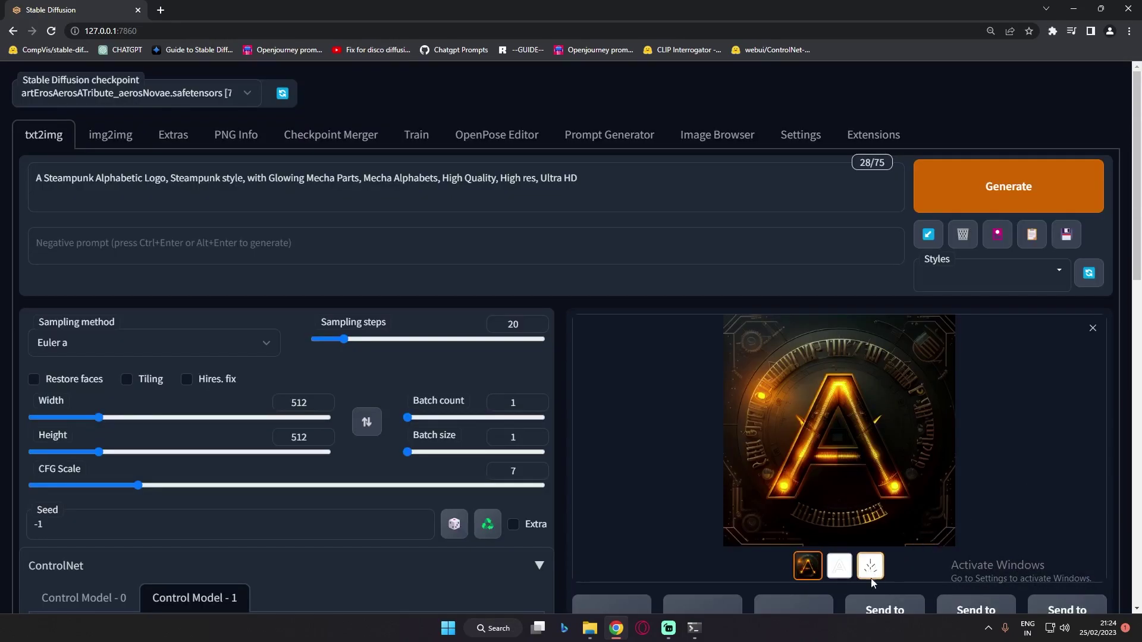
pyautogui.click(838, 451)
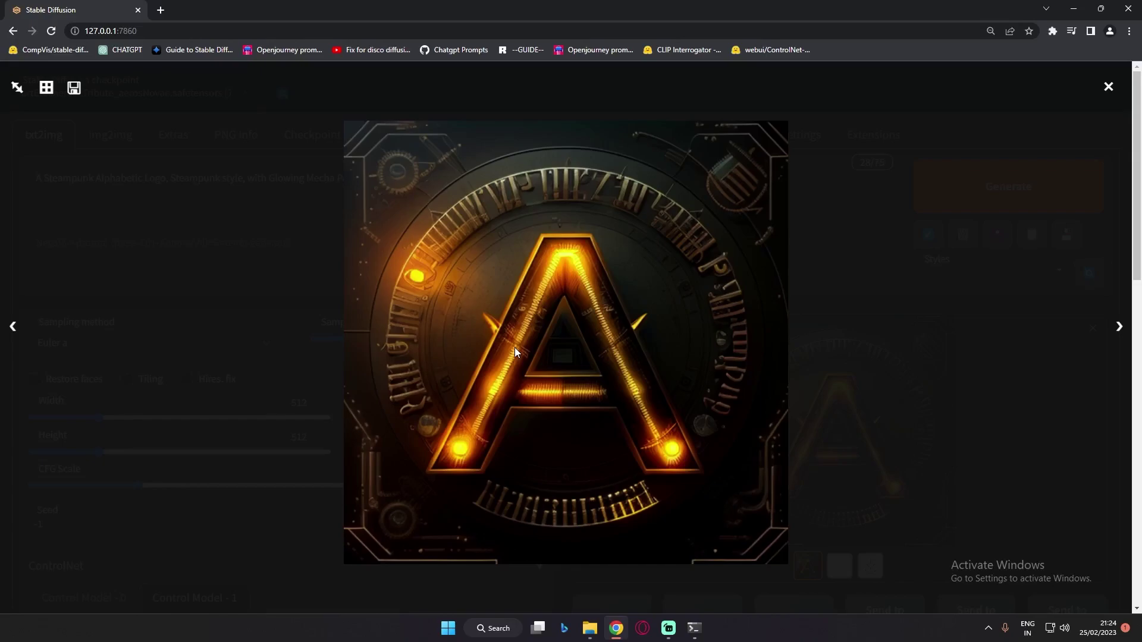
pyautogui.click(1075, 438)
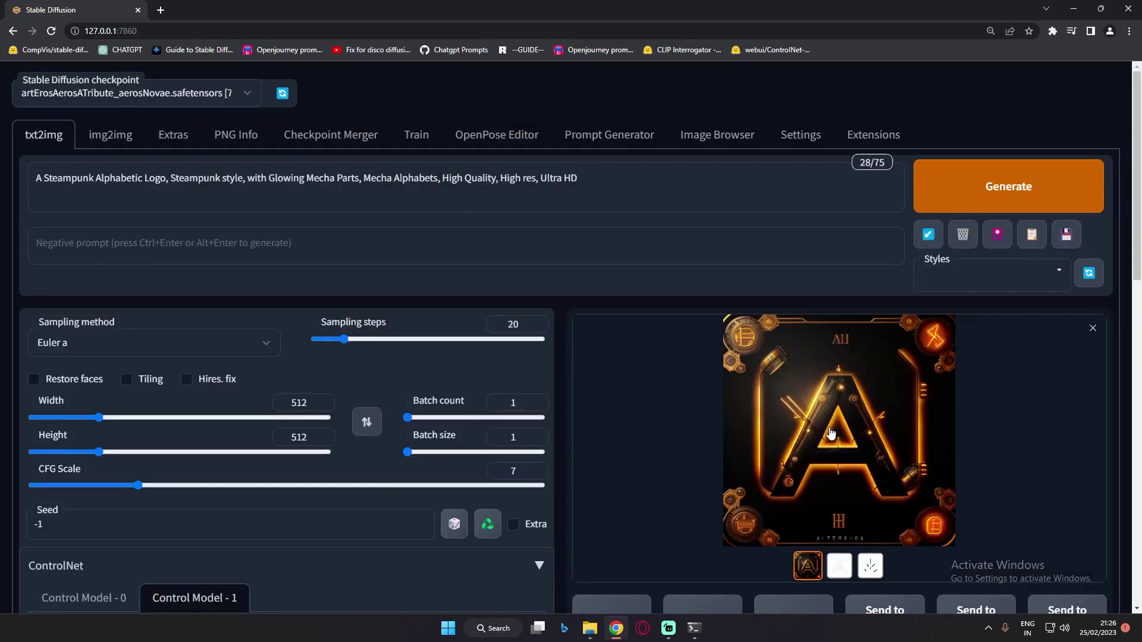
pyautogui.click(830, 434)
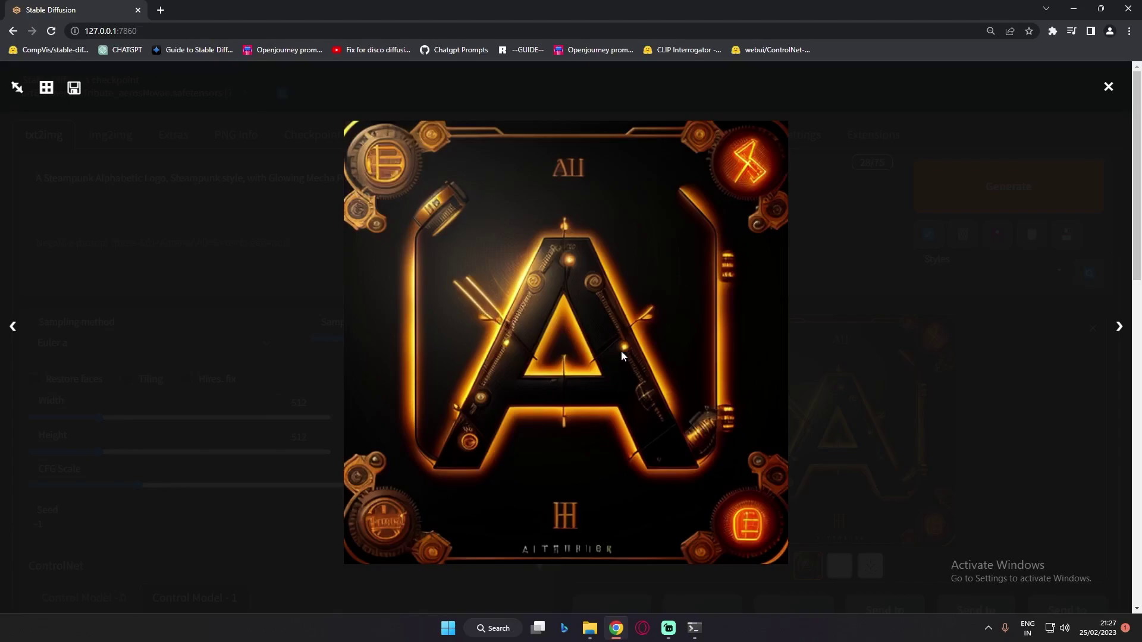
pyautogui.click(1033, 433)
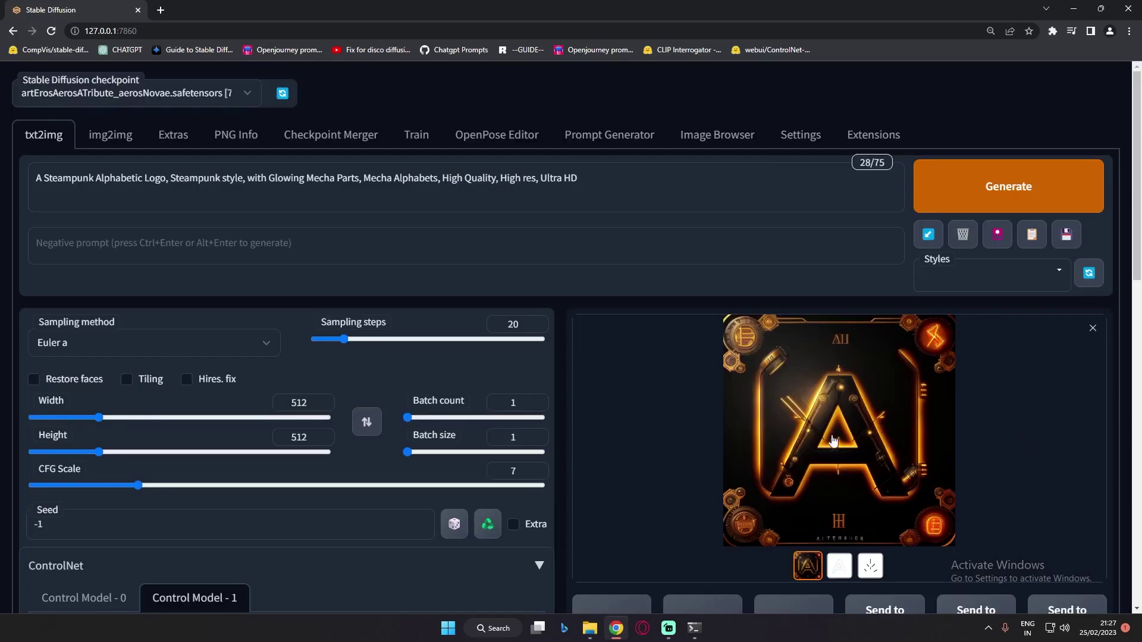
# - Recheck the settings of Control Model 0 and Control Model 1
pyautogui.scroll(-6, 827, 429)
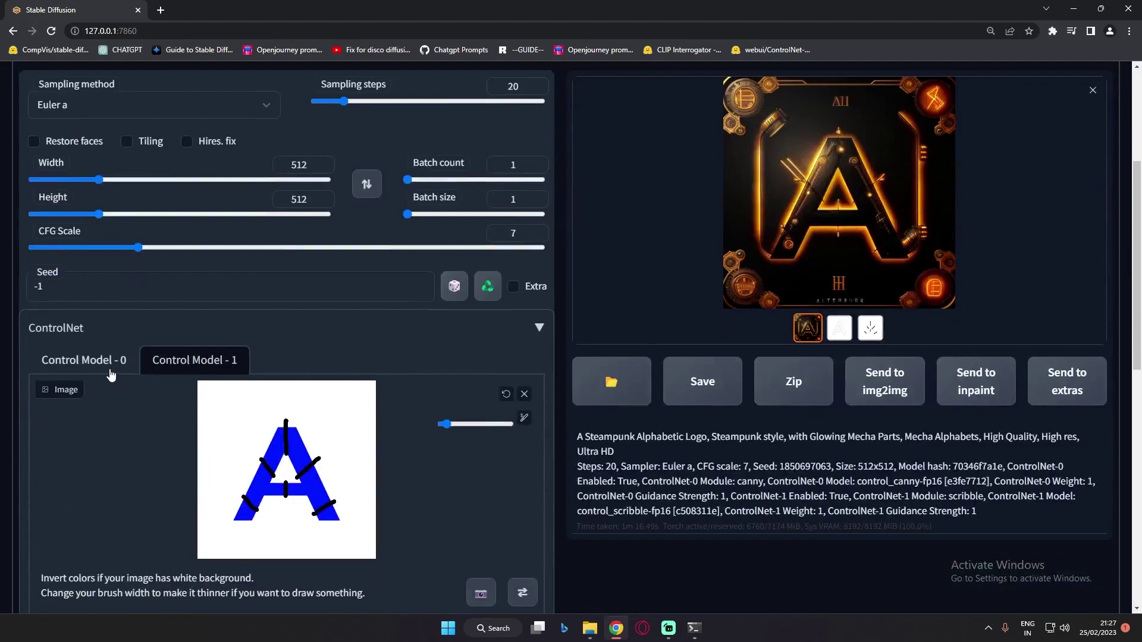
pyautogui.click(84, 240)
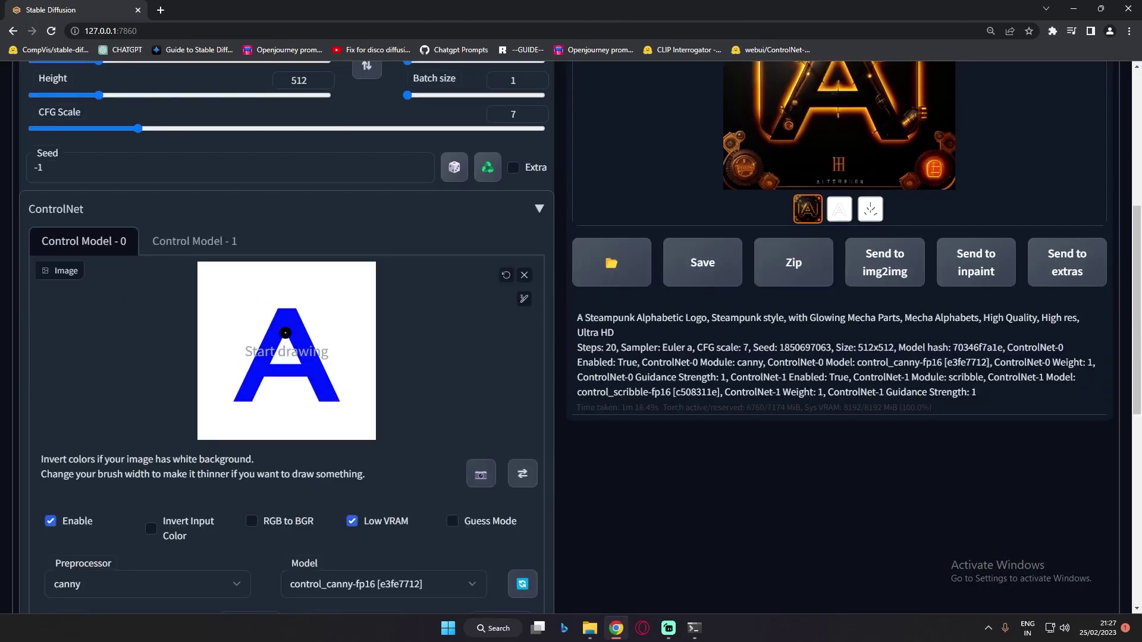
pyautogui.click(194, 241)
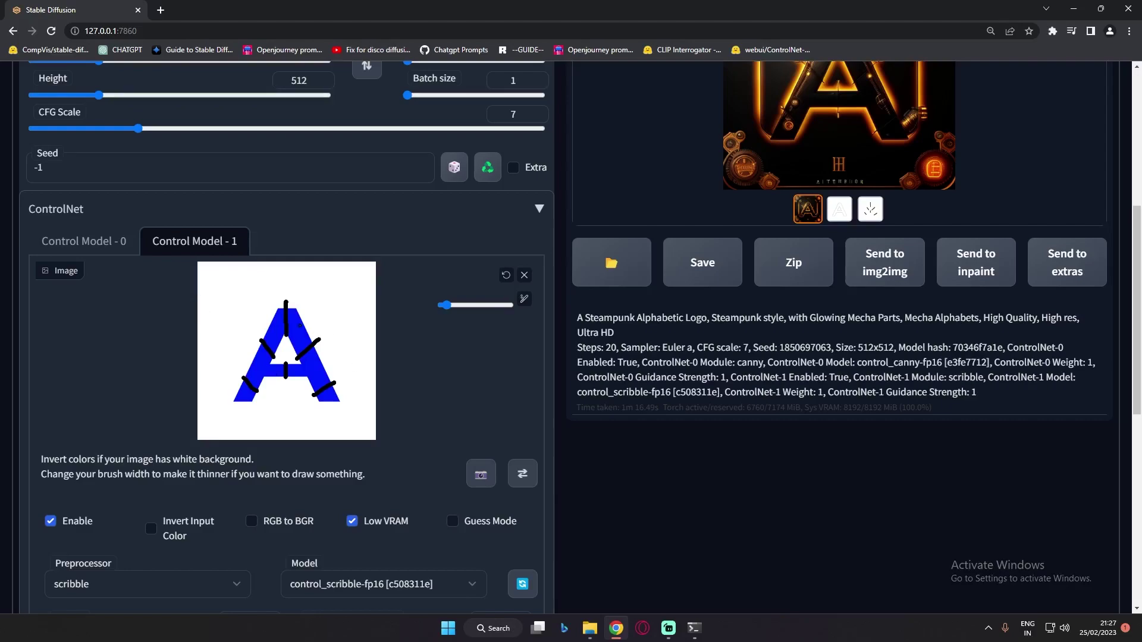
pyautogui.scroll(6, 570, 337)
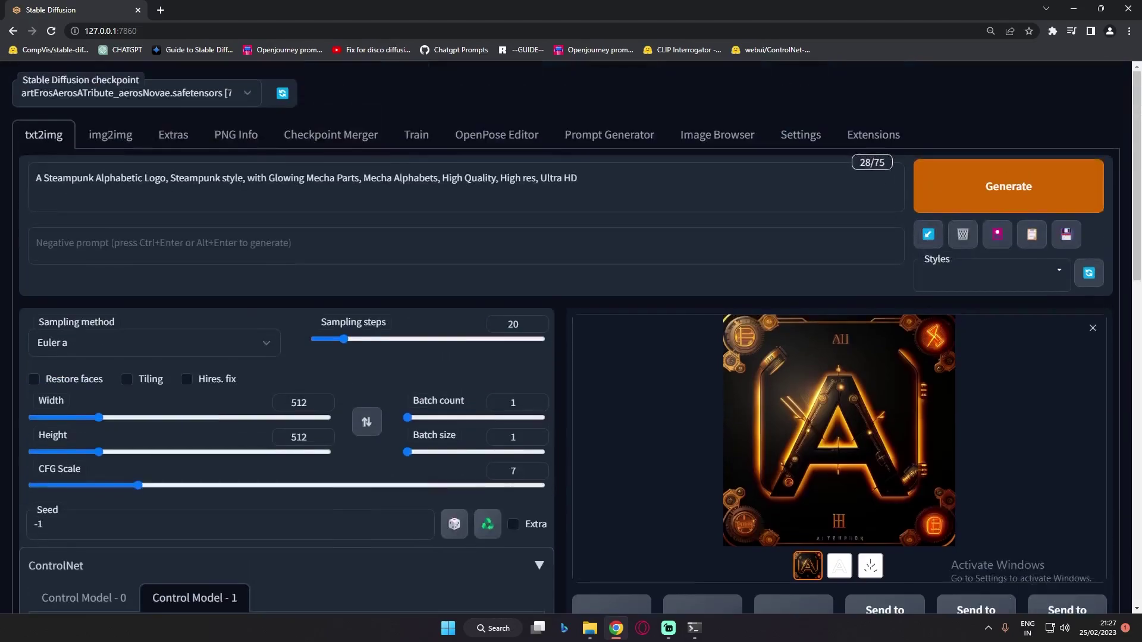
pyautogui.click(112, 138)
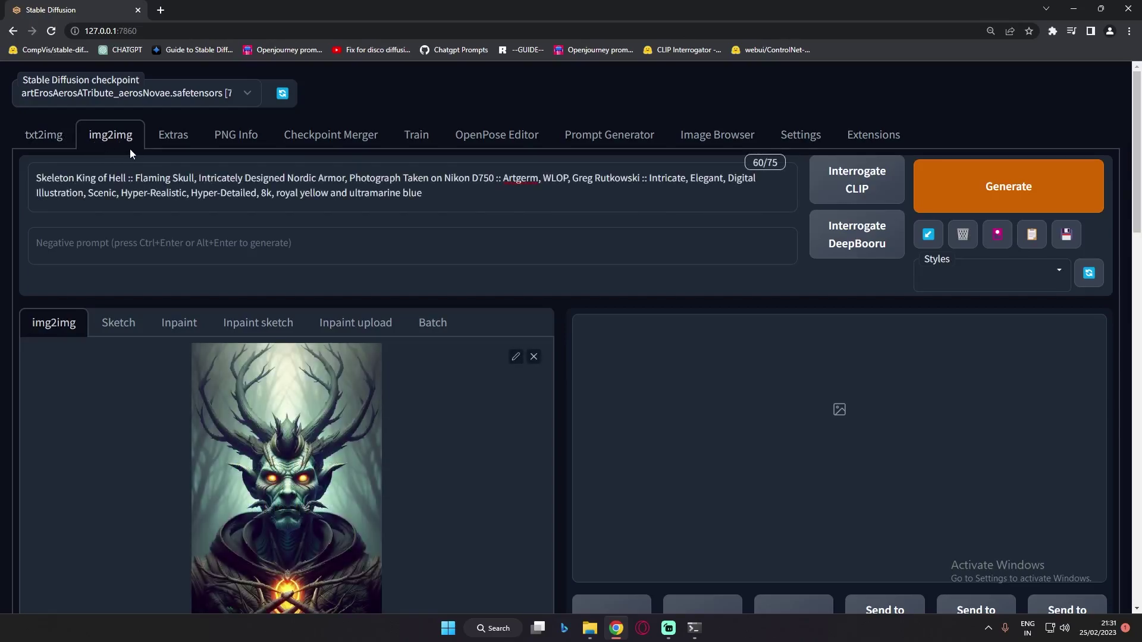
pyautogui.scroll(-1, 333, 468)
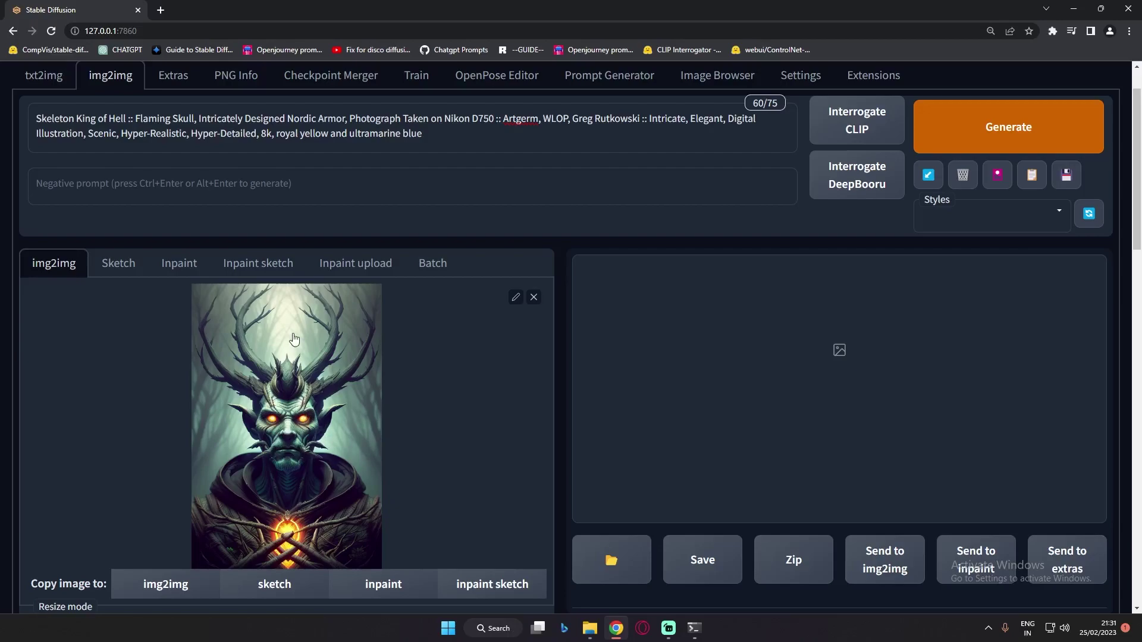
pyautogui.tripleClick(35, 116)
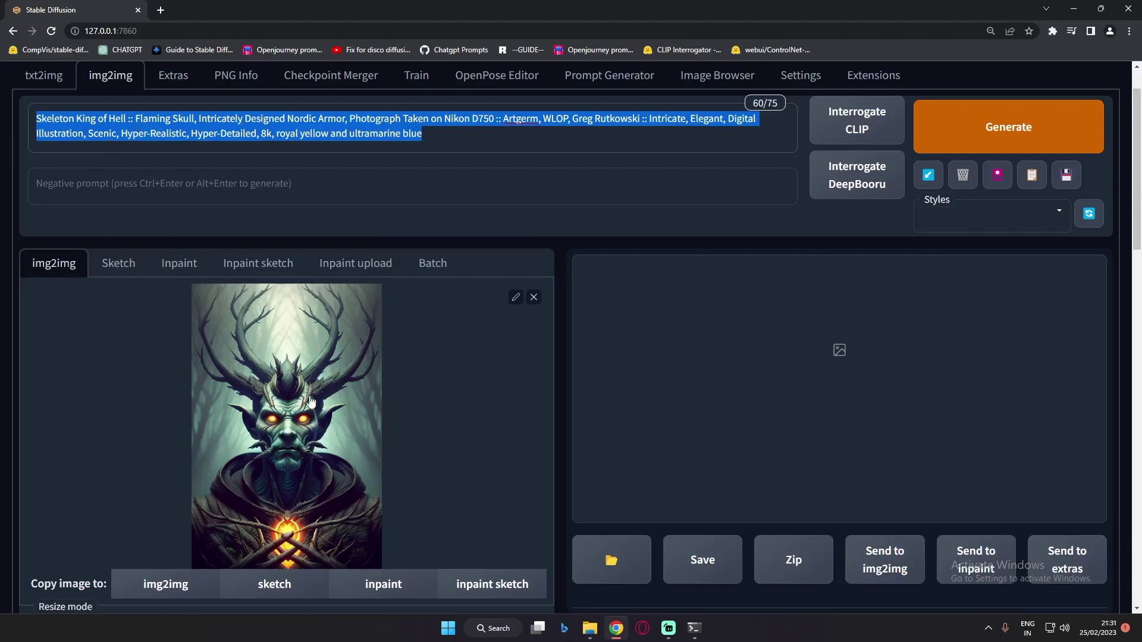
pyautogui.scroll(-7, 265, 460)
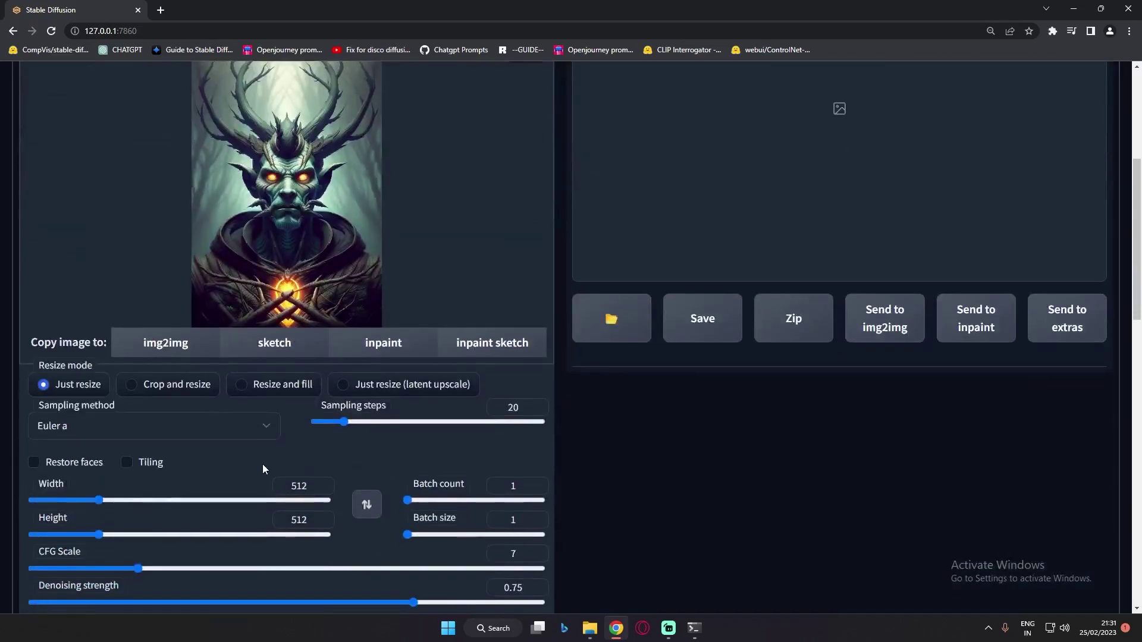
pyautogui.scroll(-7, 263, 463)
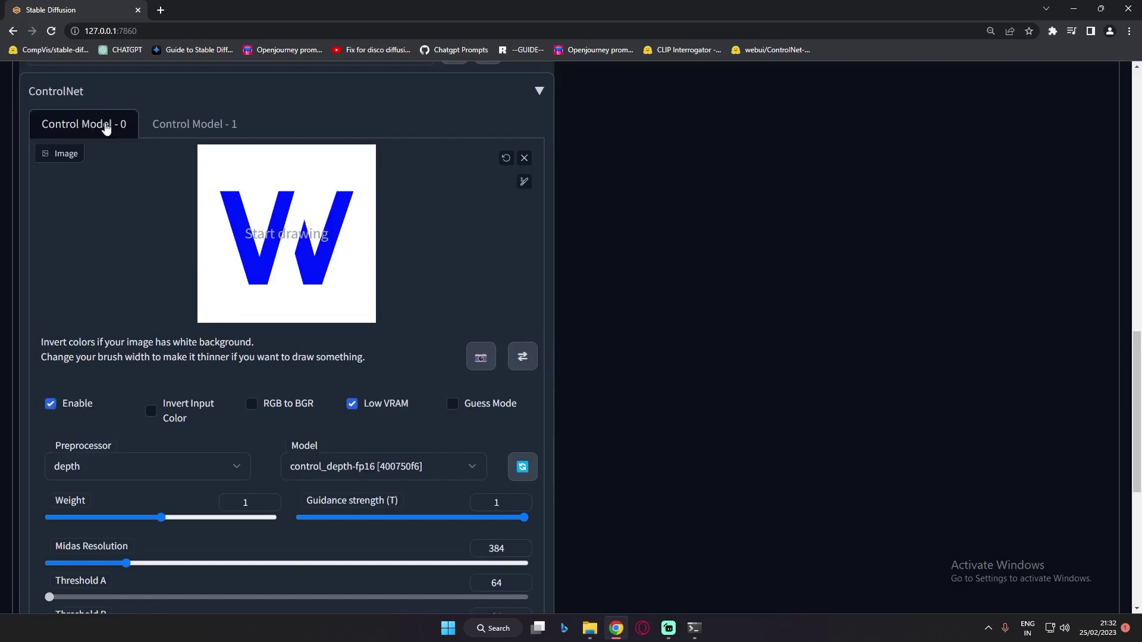
pyautogui.scroll(-2, 223, 421)
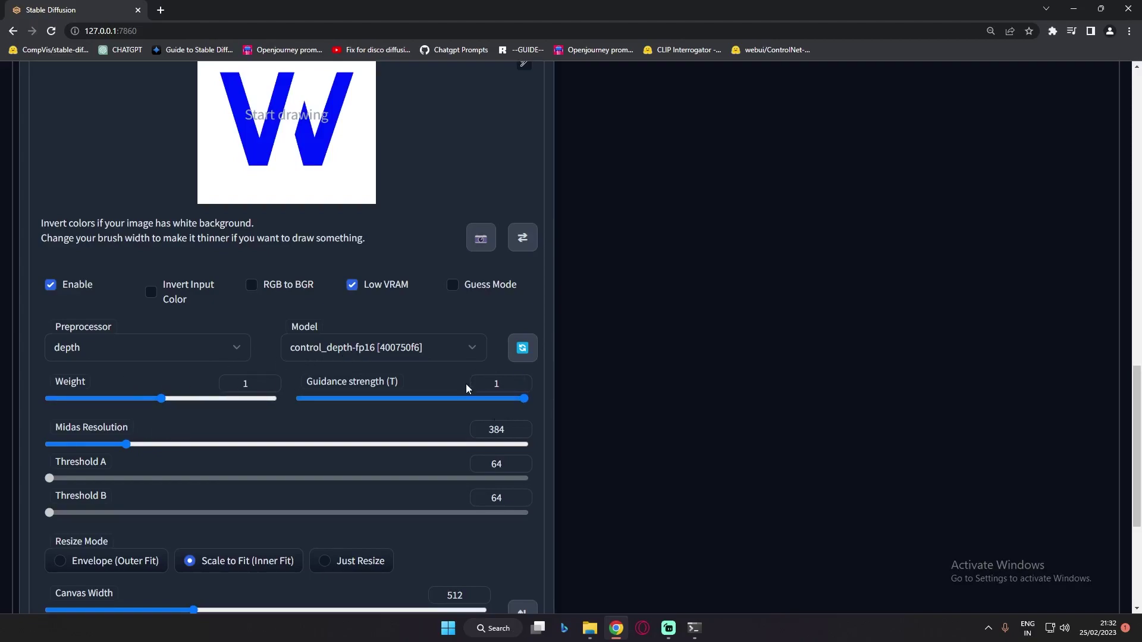
pyautogui.scroll(2, 317, 443)
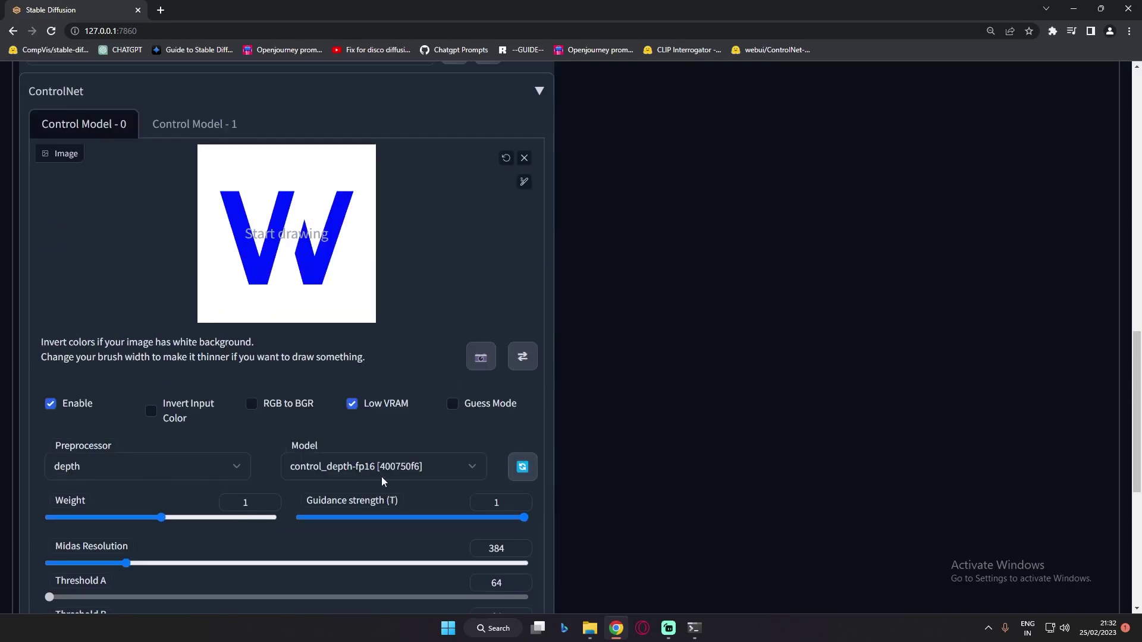
pyautogui.scroll(15, 380, 476)
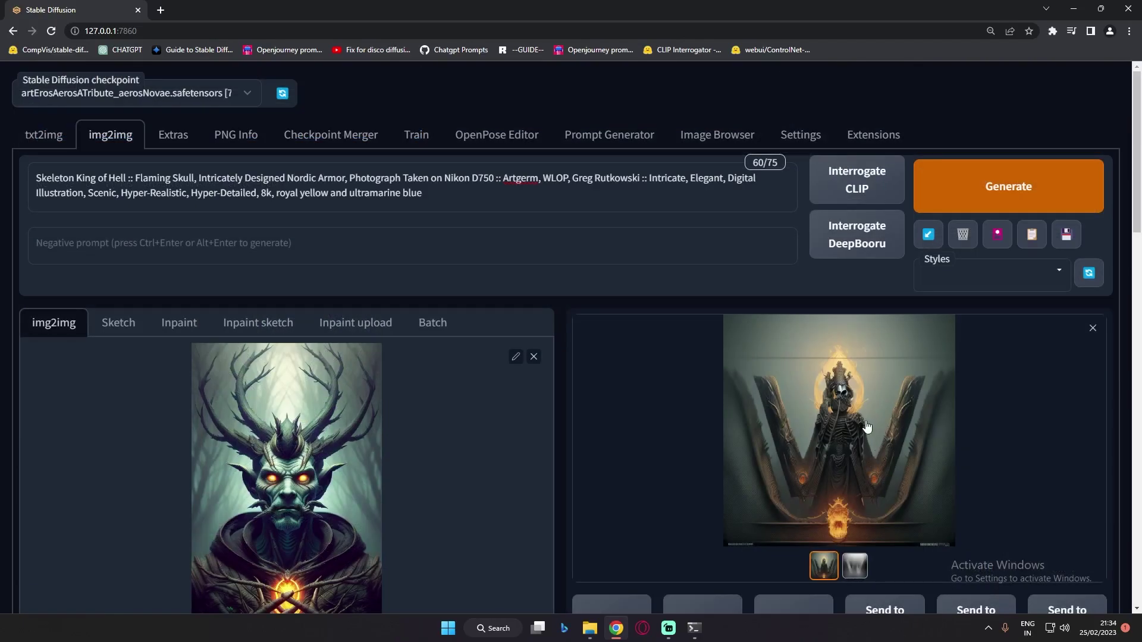
# - Generate the skeleton-king W, compare it with its depth map, and view it full screen
pyautogui.click(814, 412)
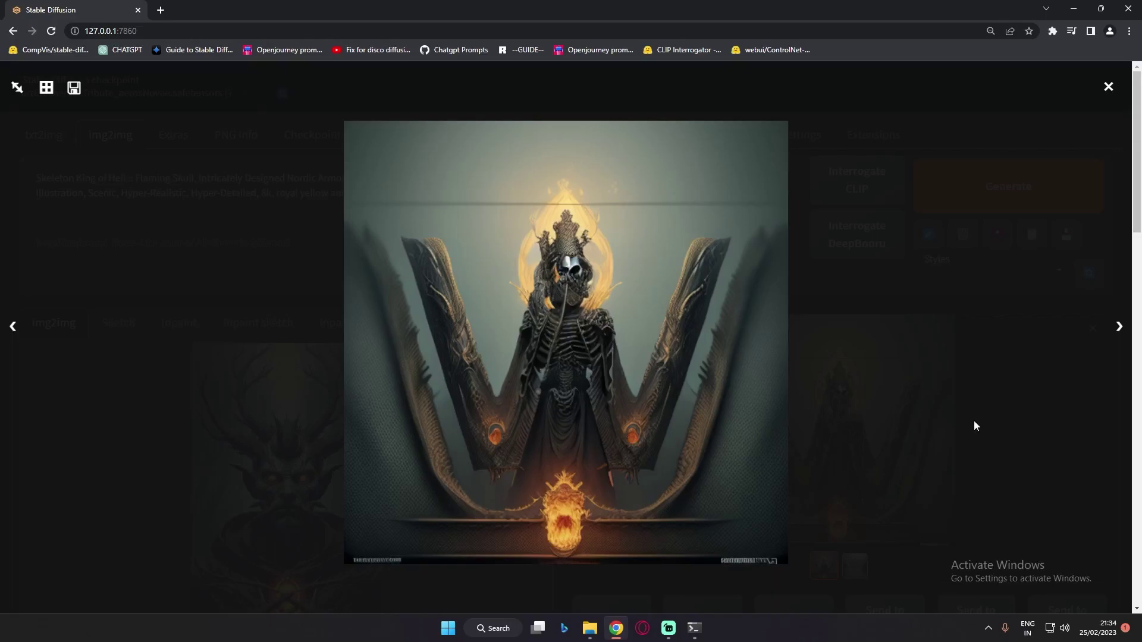
pyautogui.click(1001, 435)
pyautogui.click(854, 566)
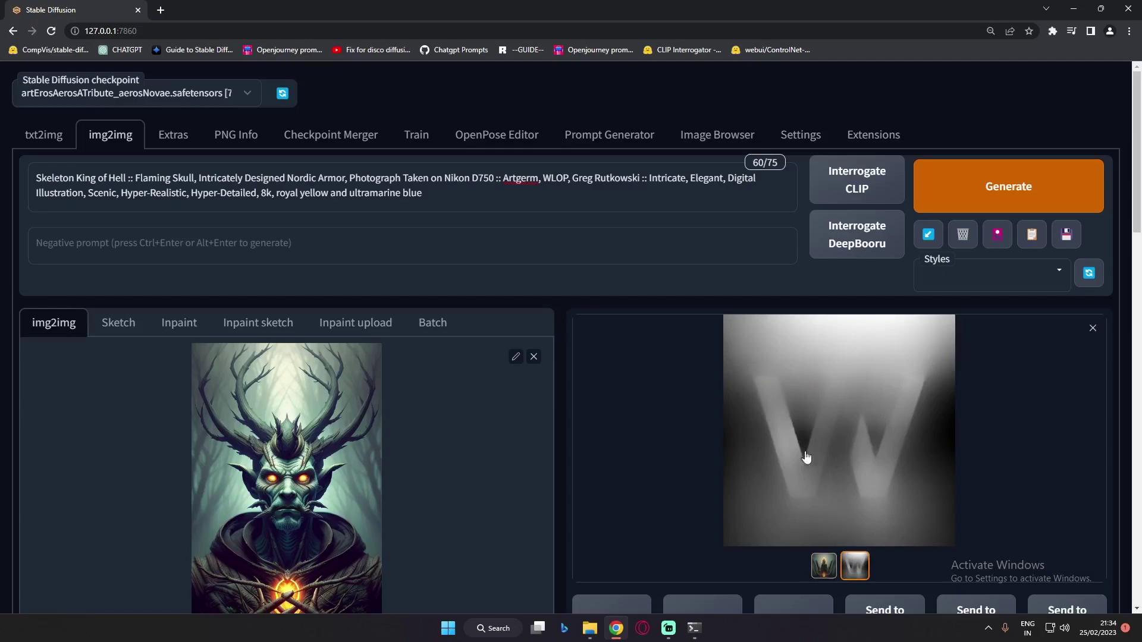
pyautogui.click(826, 404)
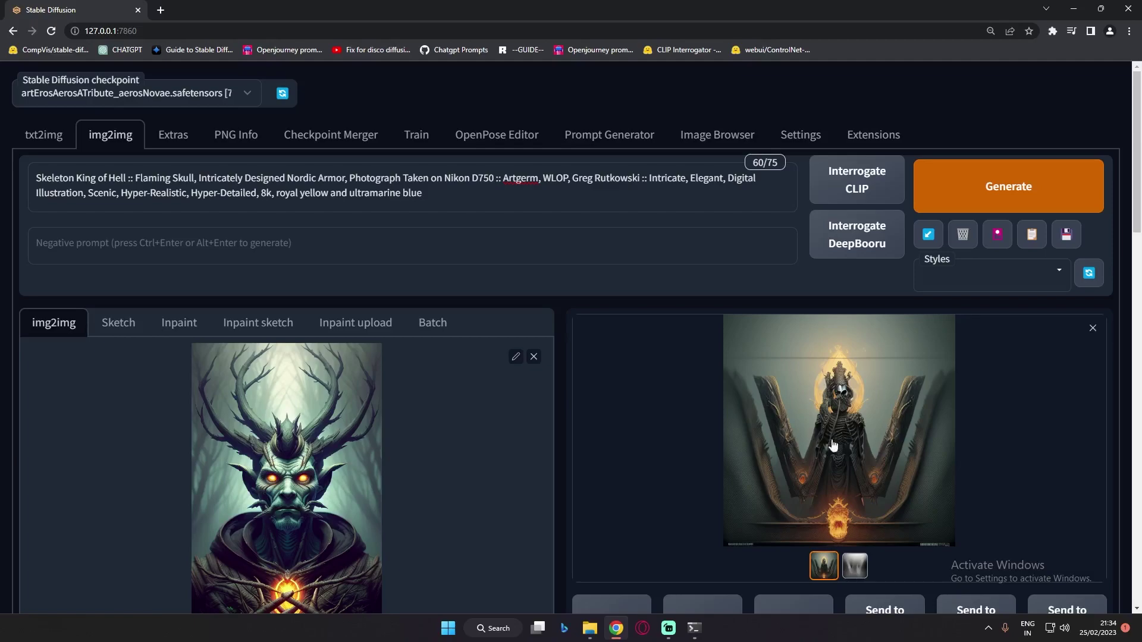
pyautogui.click(827, 416)
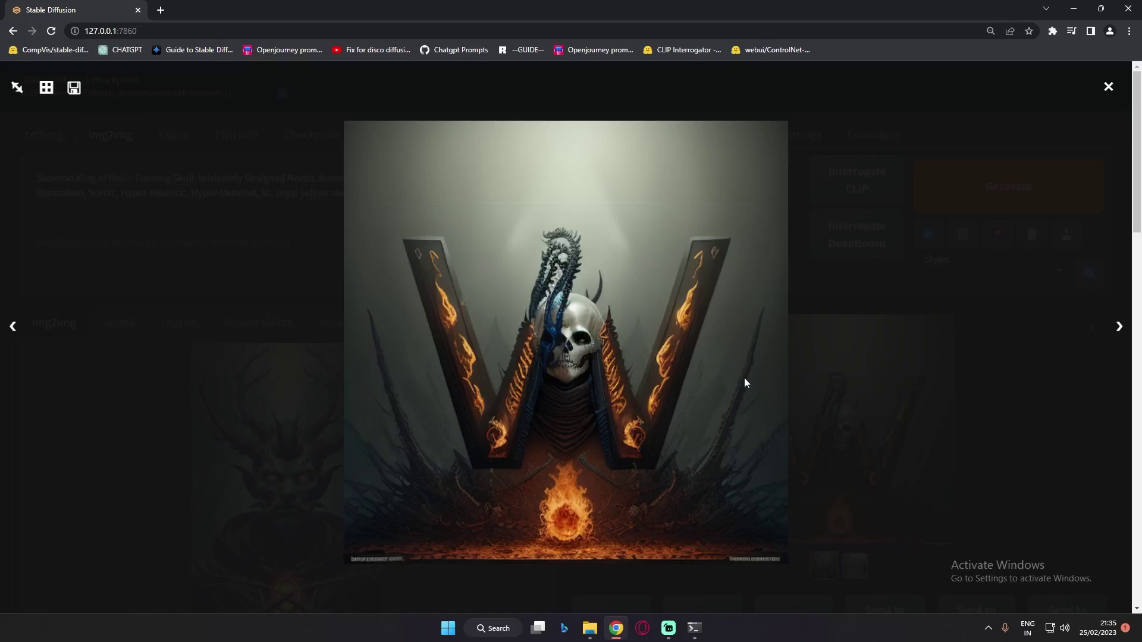
pyautogui.click(1063, 436)
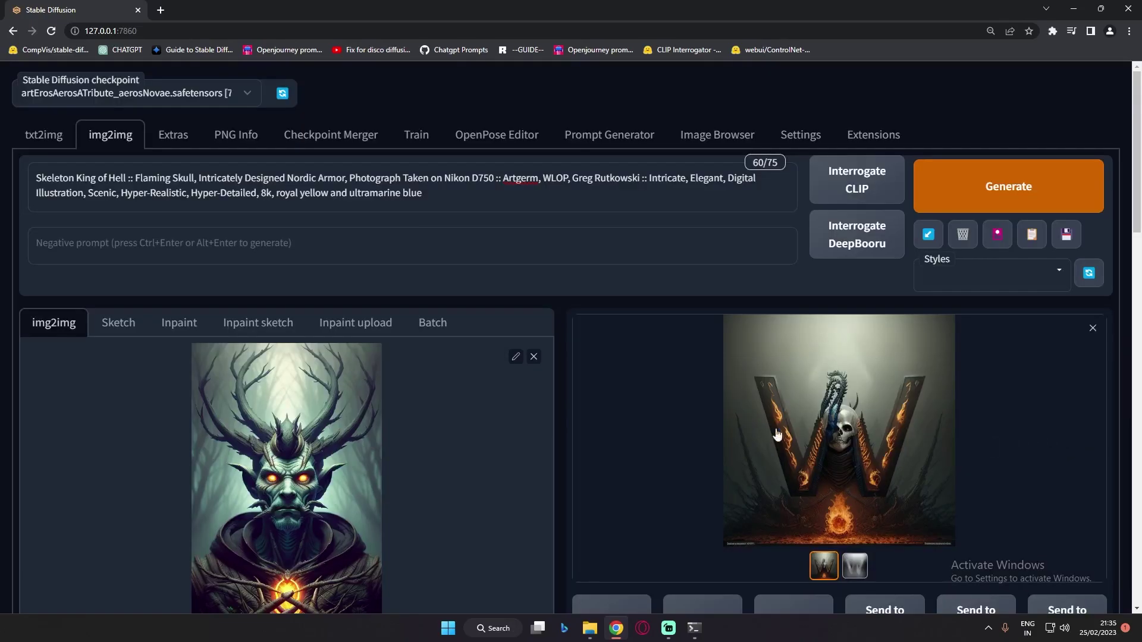
pyautogui.scroll(-13, 761, 462)
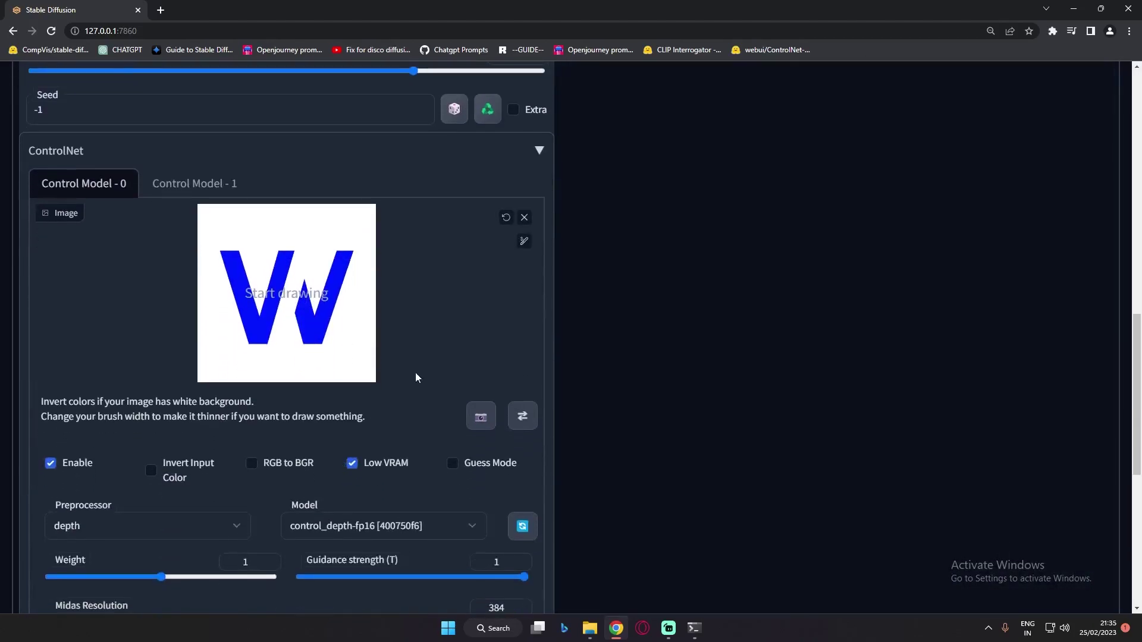
# - Replace the W reference image in ControlNet with the letter A image A_00000.jpg
pyautogui.click(524, 217)
pyautogui.click(282, 309)
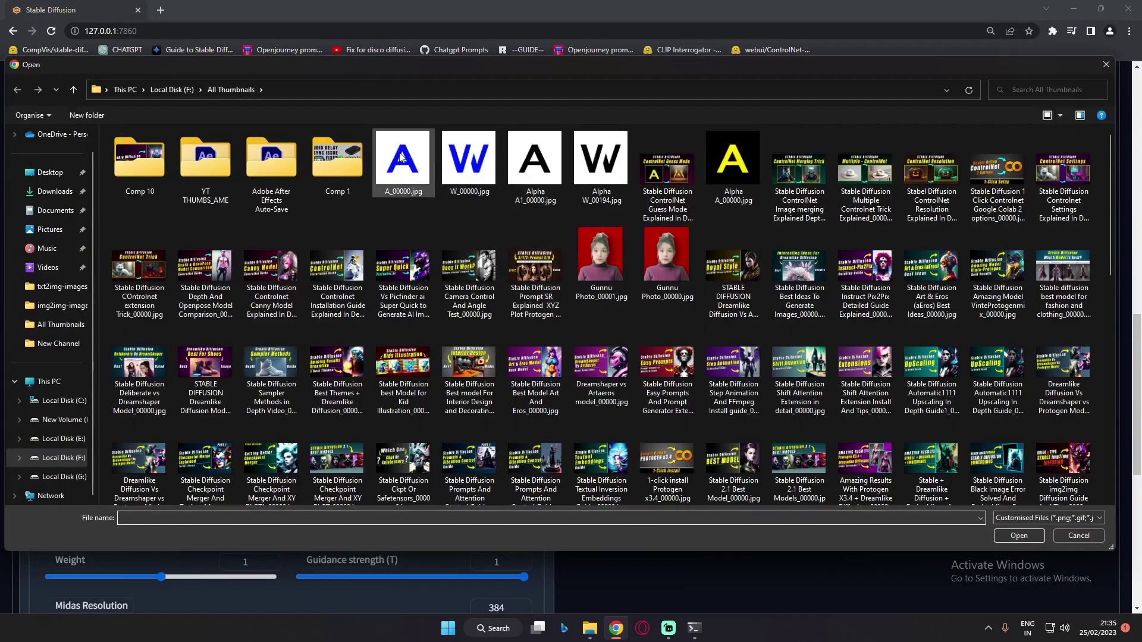
pyautogui.click(403, 161)
pyautogui.click(1017, 536)
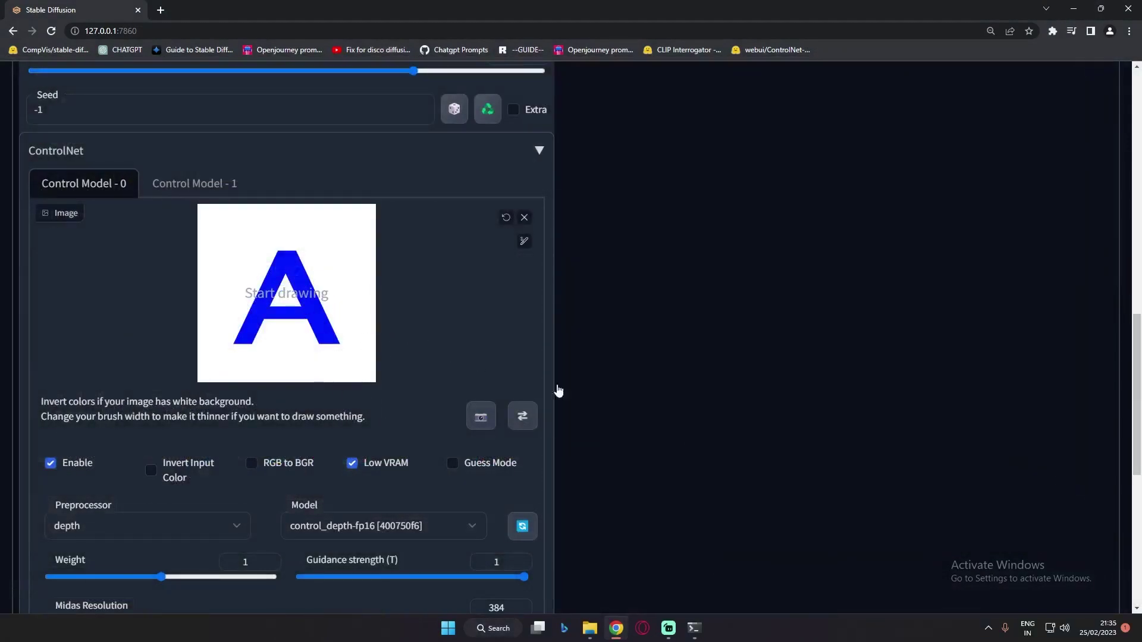
# - View the generated skeleton-king letter A image full screen, then close it
pyautogui.scroll(13, 520, 375)
pyautogui.scroll(1, 1018, 147)
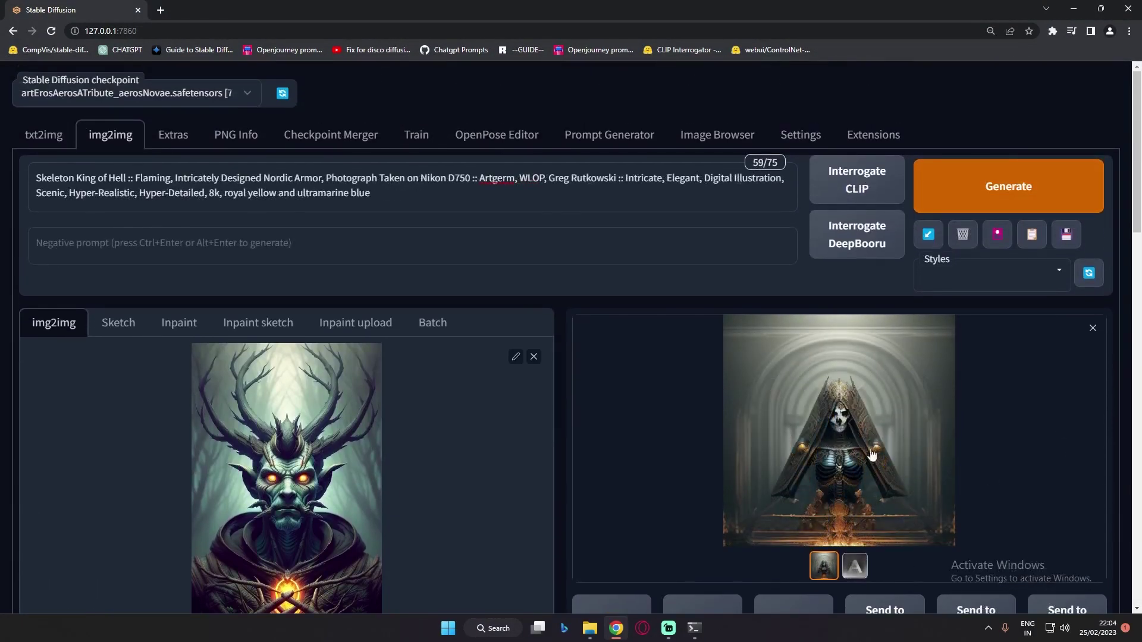
pyautogui.click(850, 431)
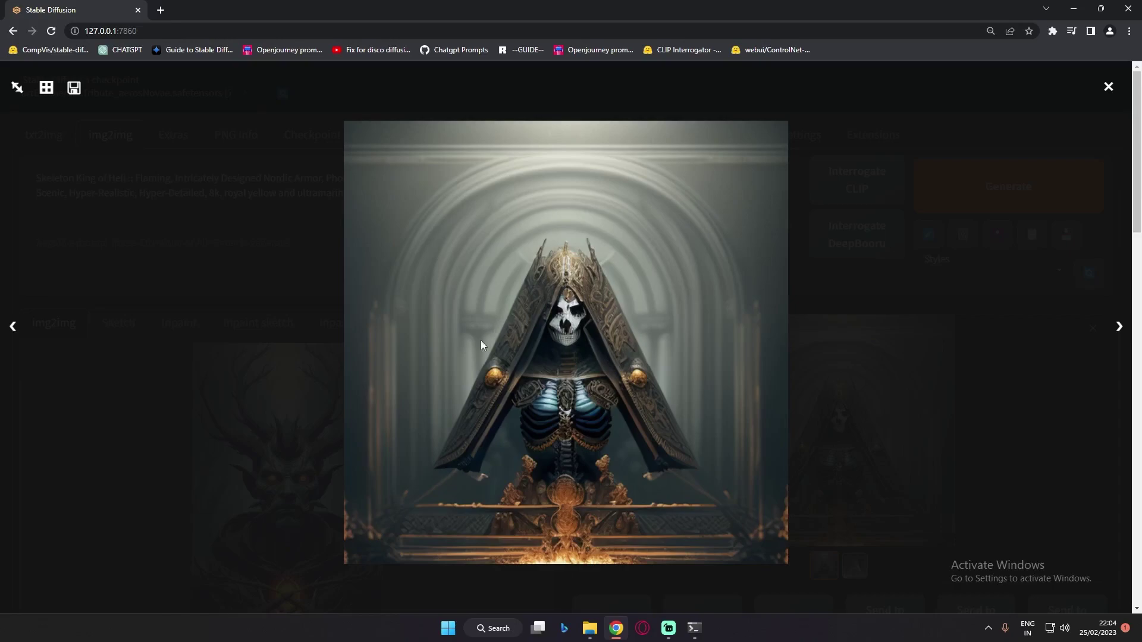
pyautogui.click(1057, 483)
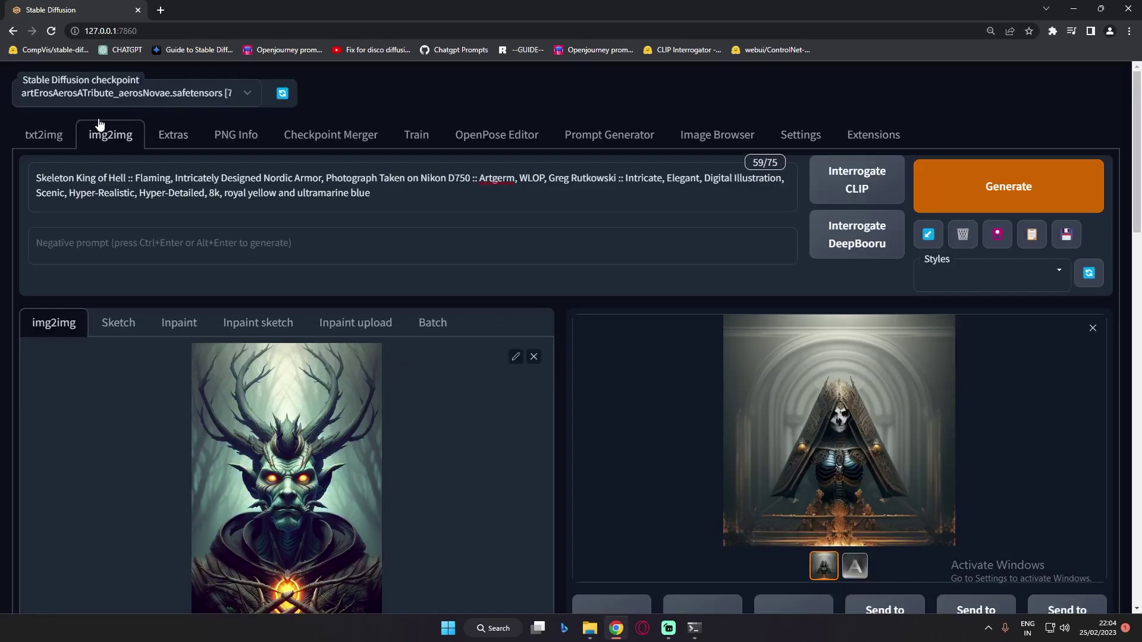
# - On the txt2img page, view the glowing steampunk A logo full screen, then close it
pyautogui.click(39, 141)
pyautogui.scroll(-5, 238, 458)
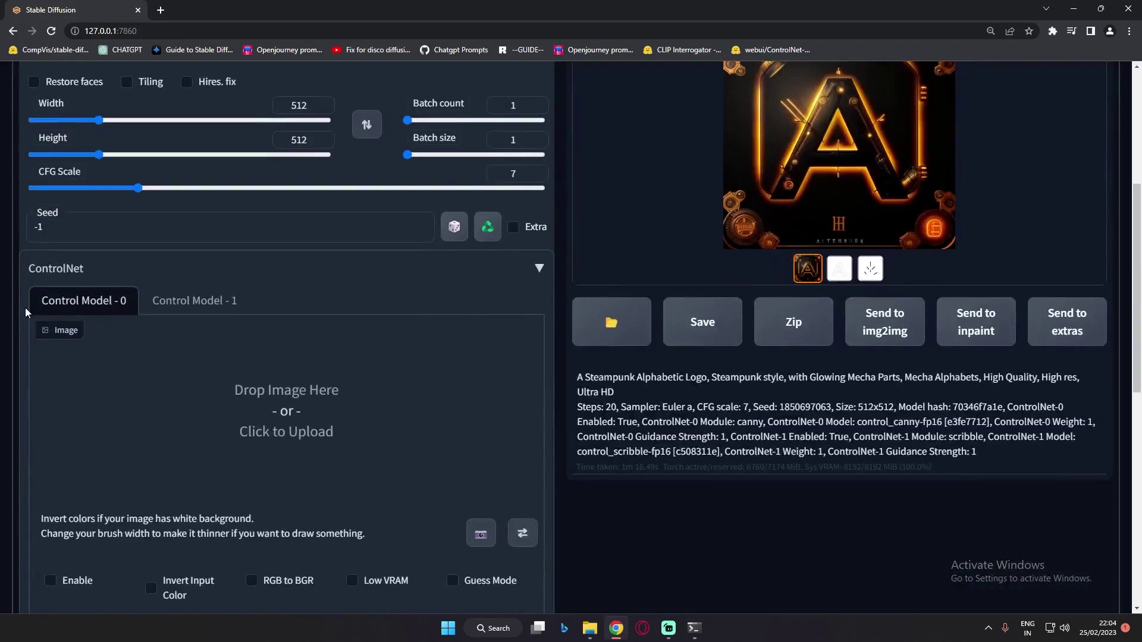
pyautogui.scroll(1, 271, 348)
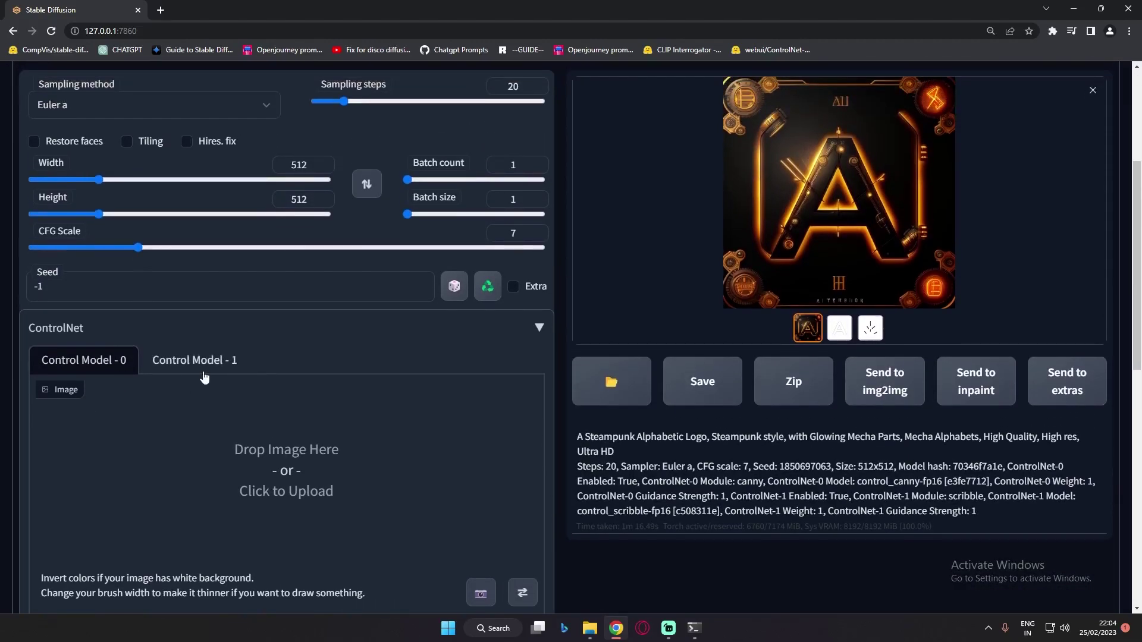
pyautogui.scroll(5, 286, 373)
pyautogui.click(749, 398)
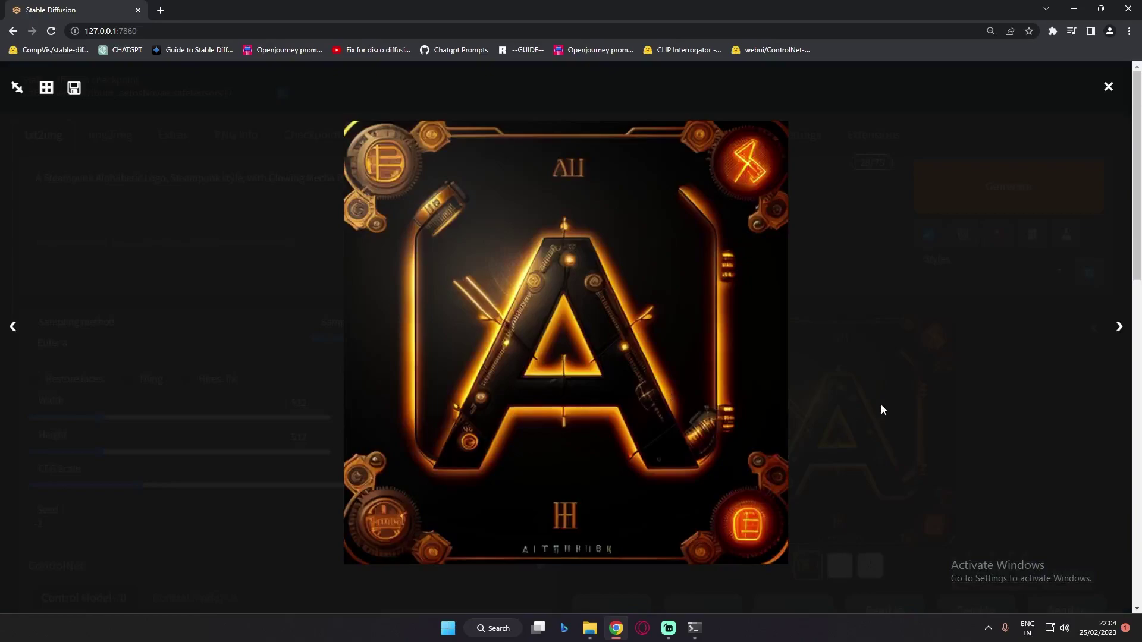
pyautogui.click(1022, 403)
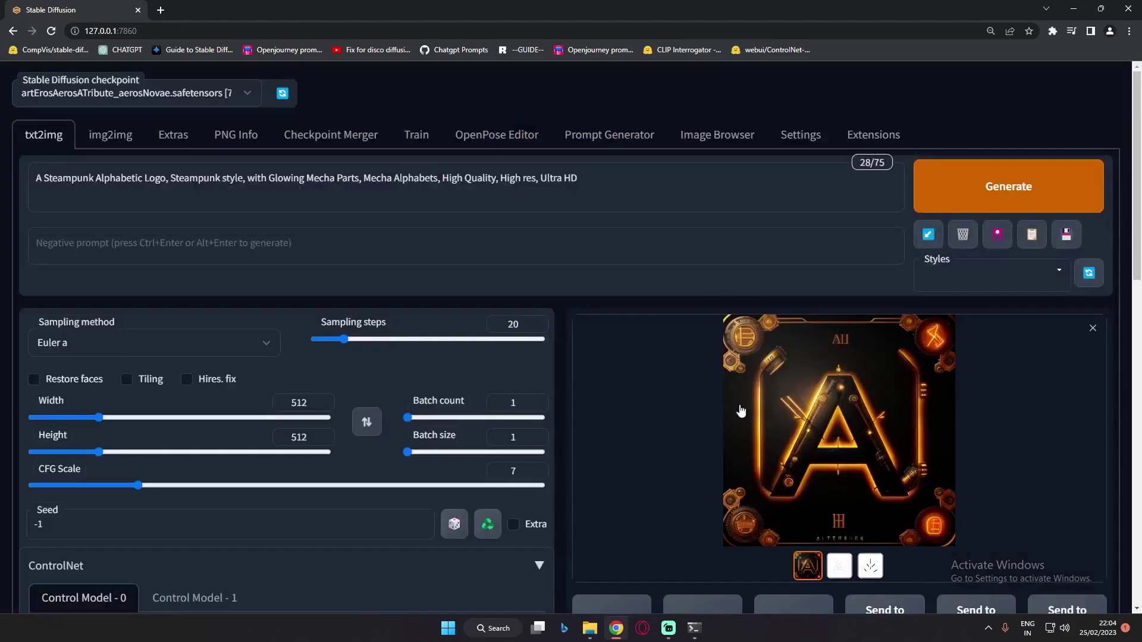
# - Visit the img2img page briefly and return to txt2img showing the steampunk A
pyautogui.click(110, 135)
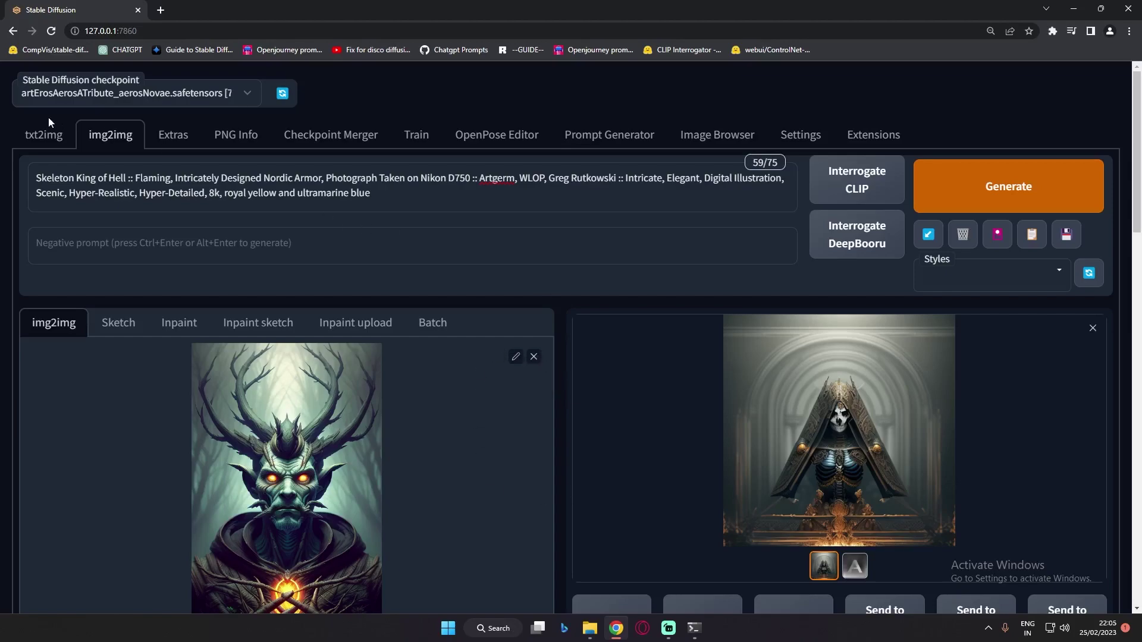
pyautogui.click(56, 146)
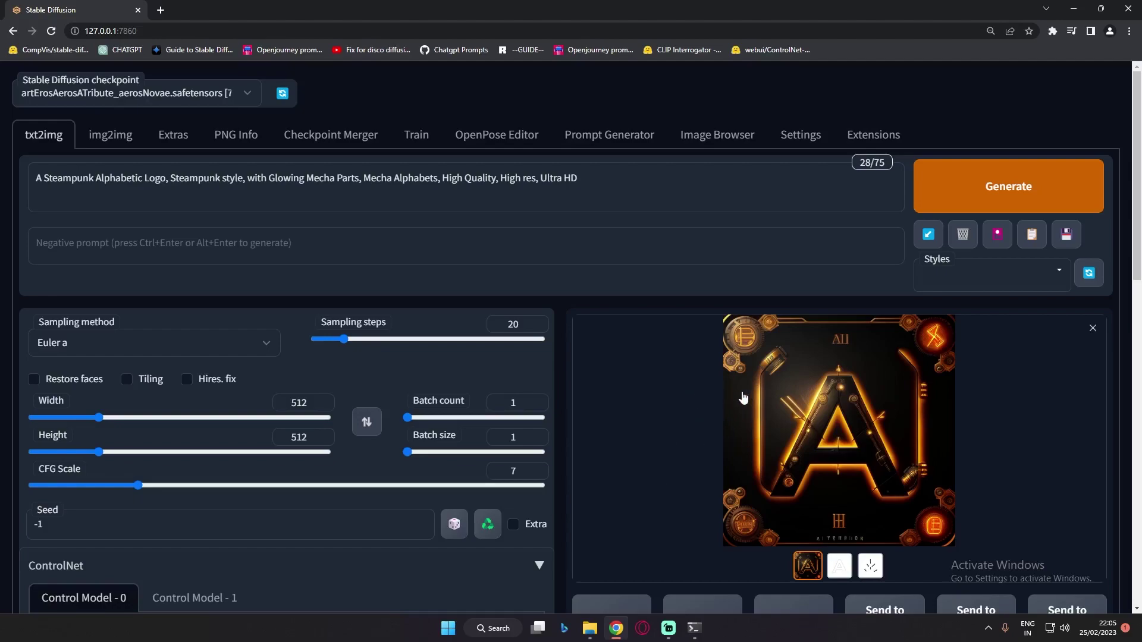
pyautogui.scroll(-4, 288, 467)
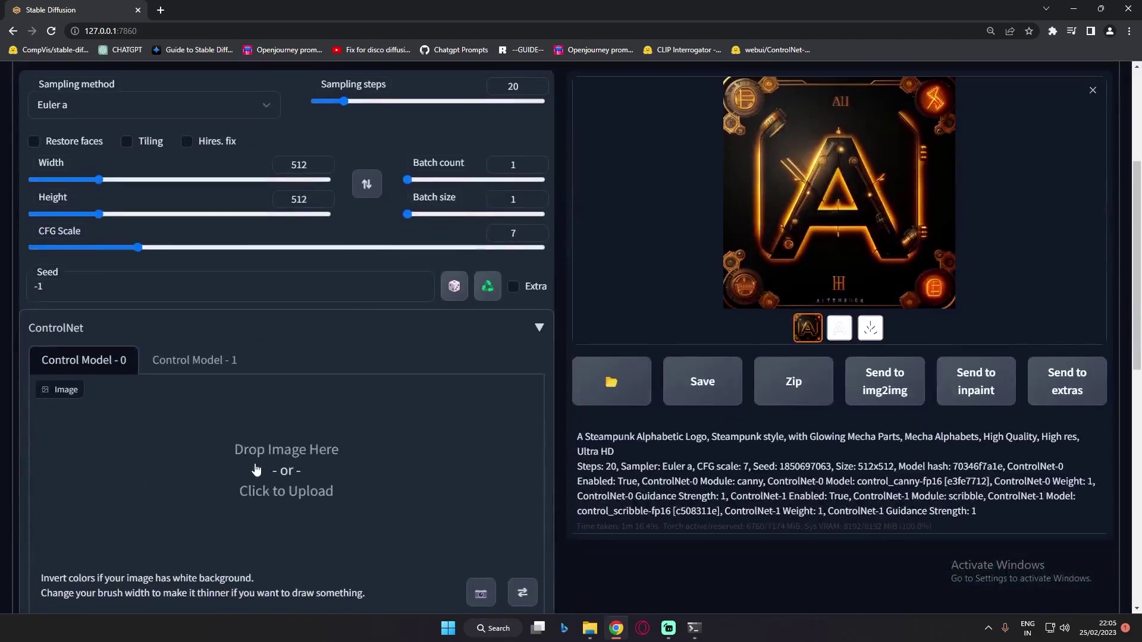
pyautogui.scroll(4, 755, 428)
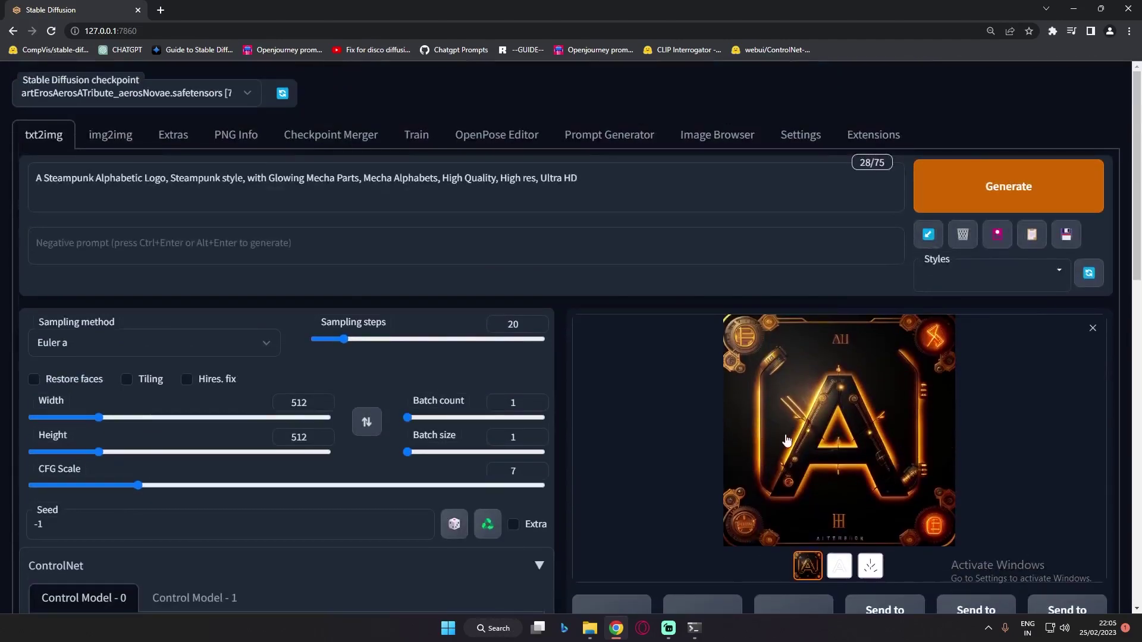